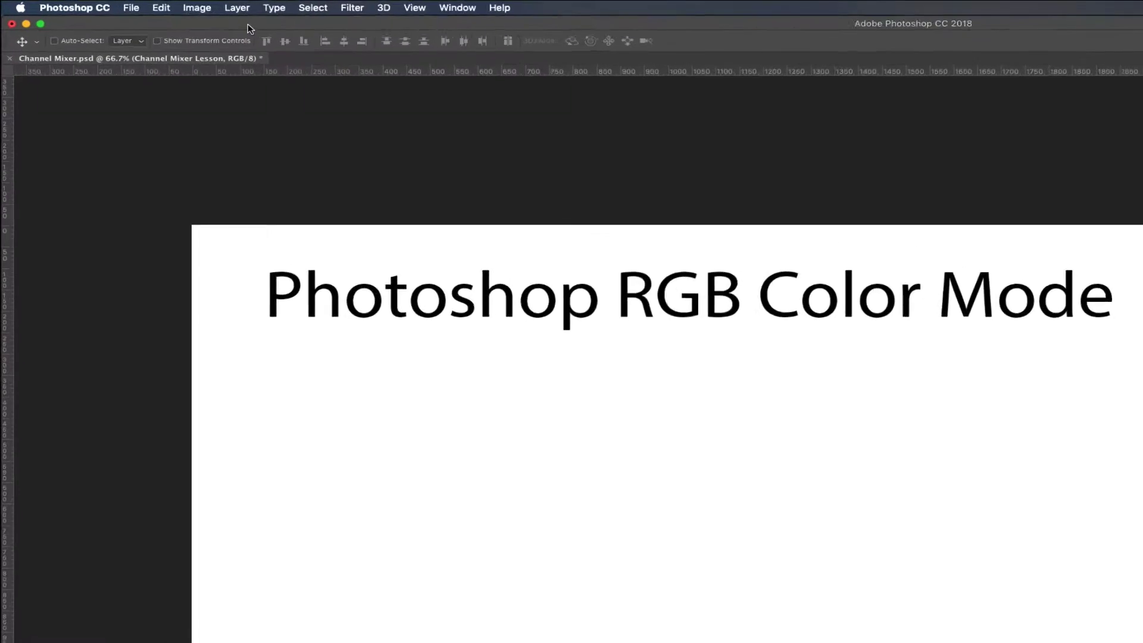
# - Choose RGB Color as the document's color mode
pyautogui.click(248, 9)
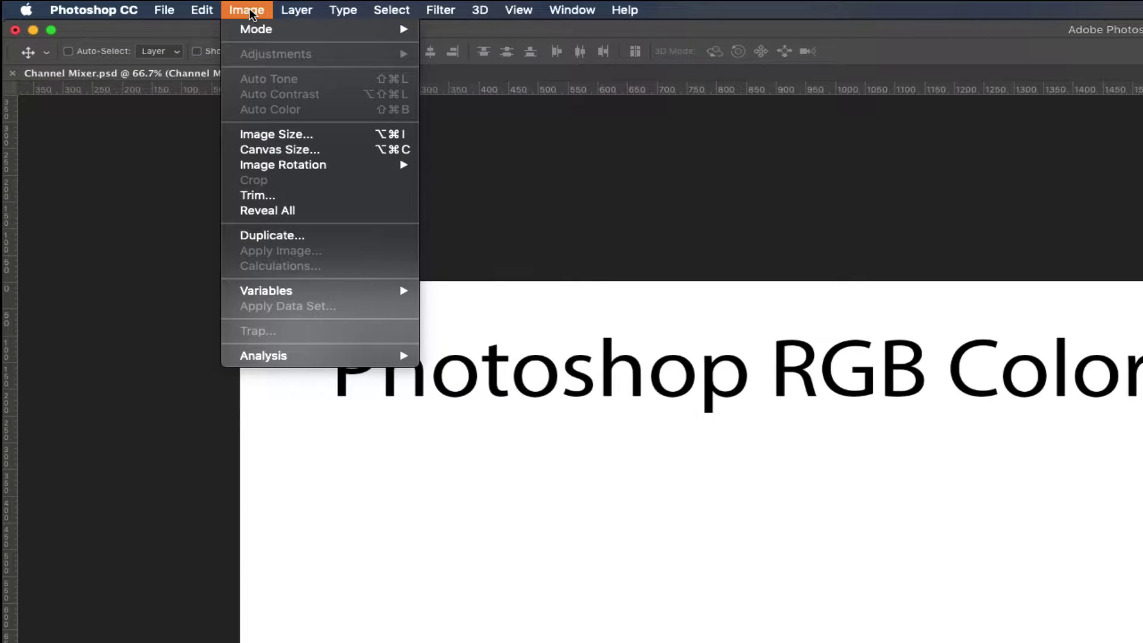
pyautogui.moveTo(268, 28)
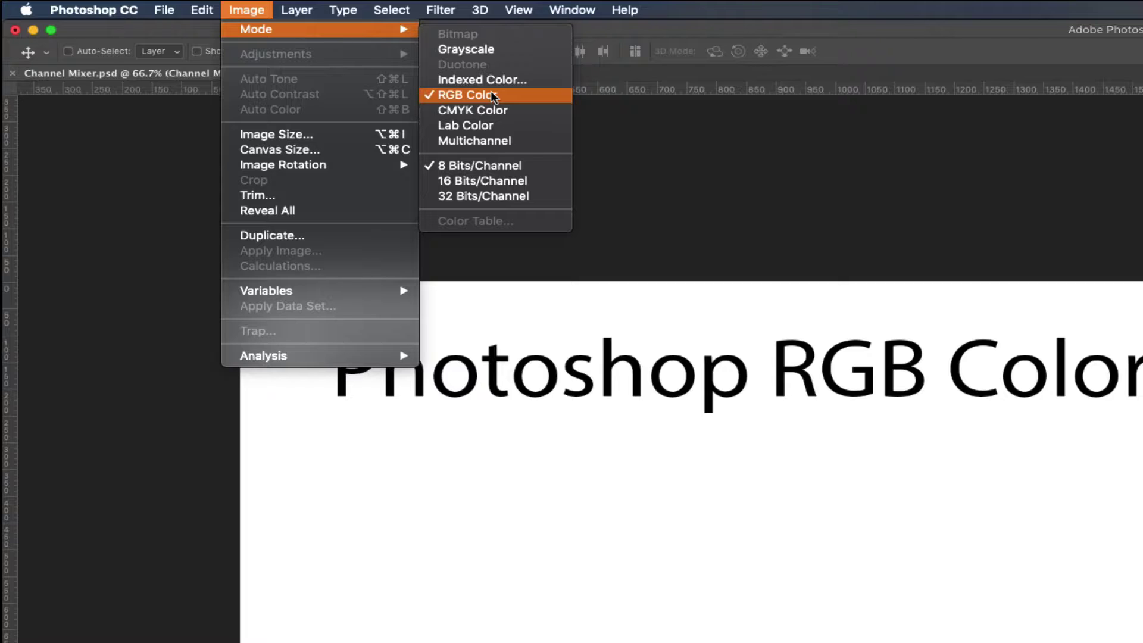
pyautogui.click(490, 90)
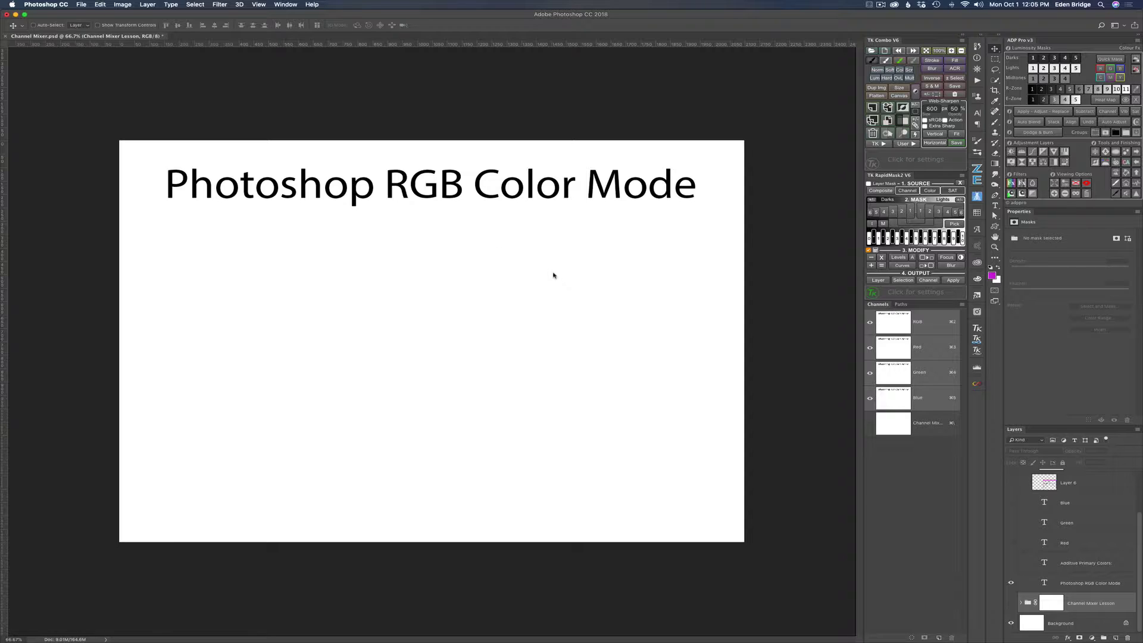
# - Make the Additive Primary Colors, Red, Green and Blue text layers visible
pyautogui.click(1010, 563)
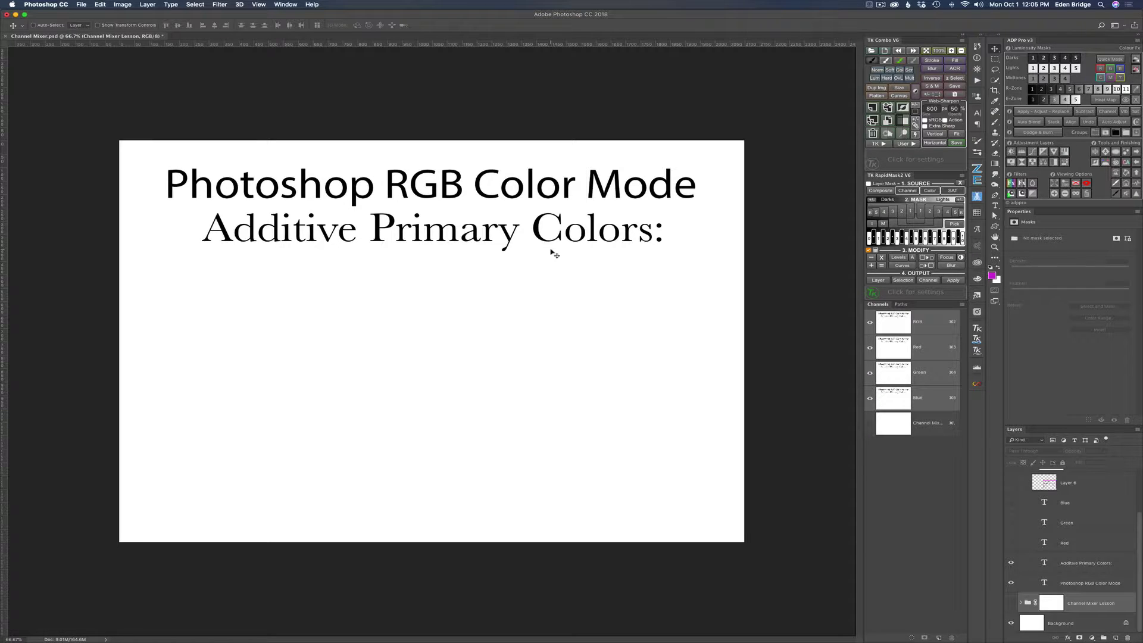
pyautogui.click(1010, 544)
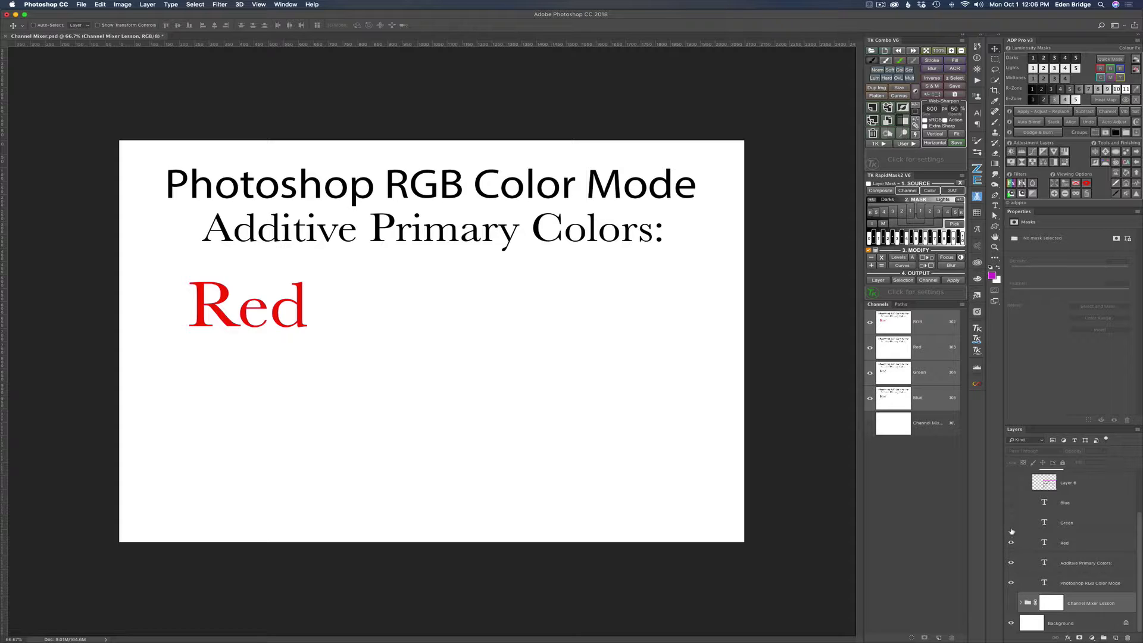
pyautogui.click(1011, 523)
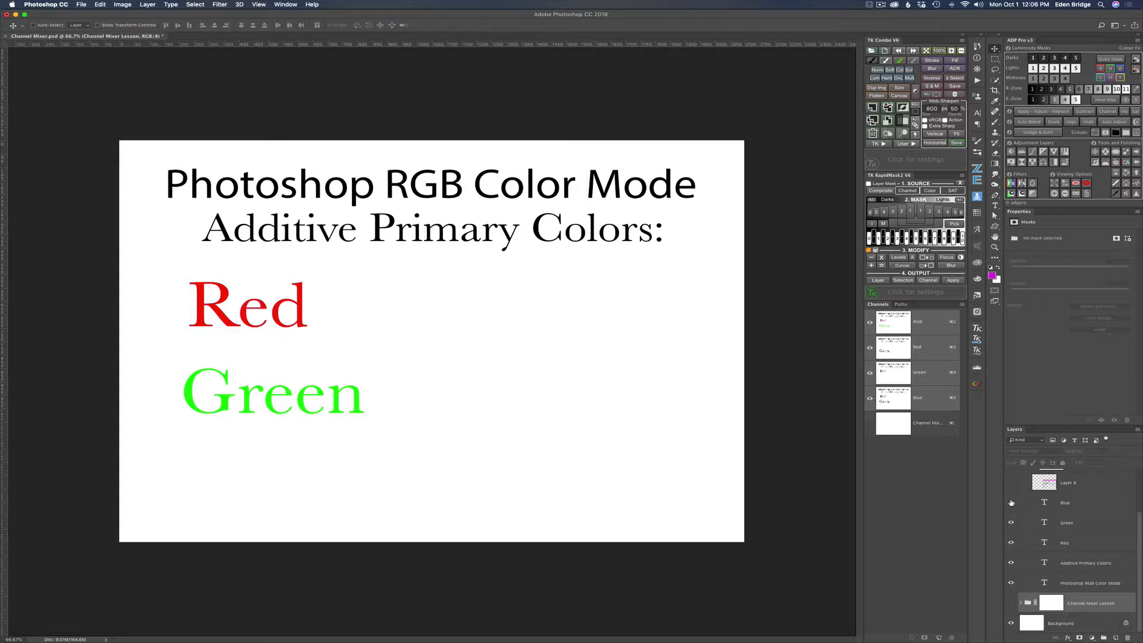
pyautogui.click(1011, 503)
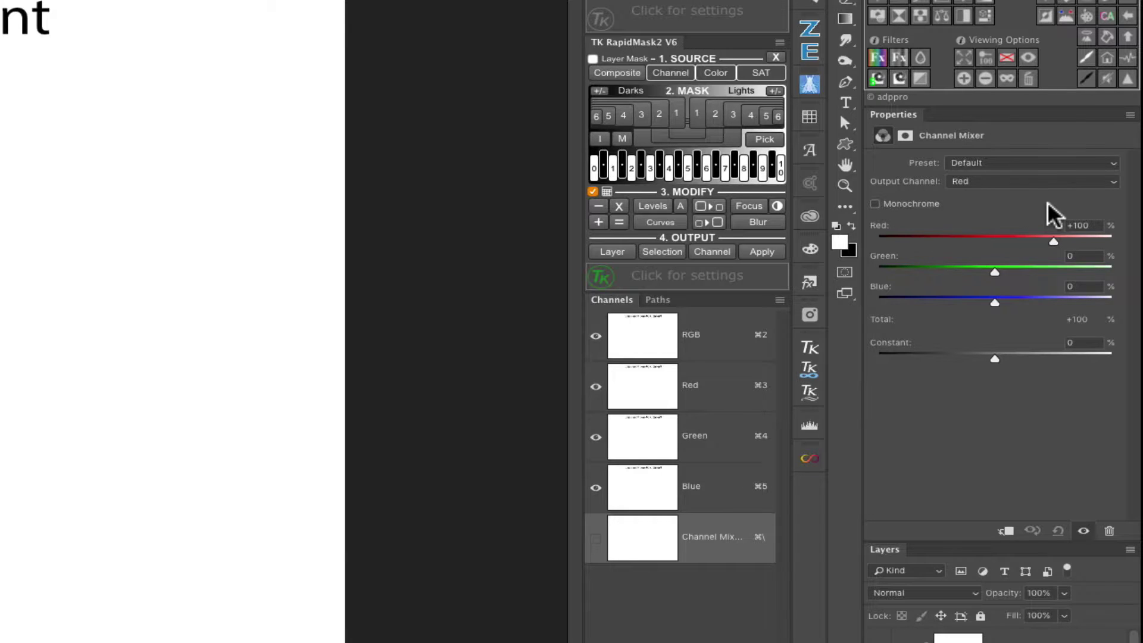
# - Review the Channel Mixer's output channel options and make the Red Output Channel layer group visible
pyautogui.click(1112, 181)
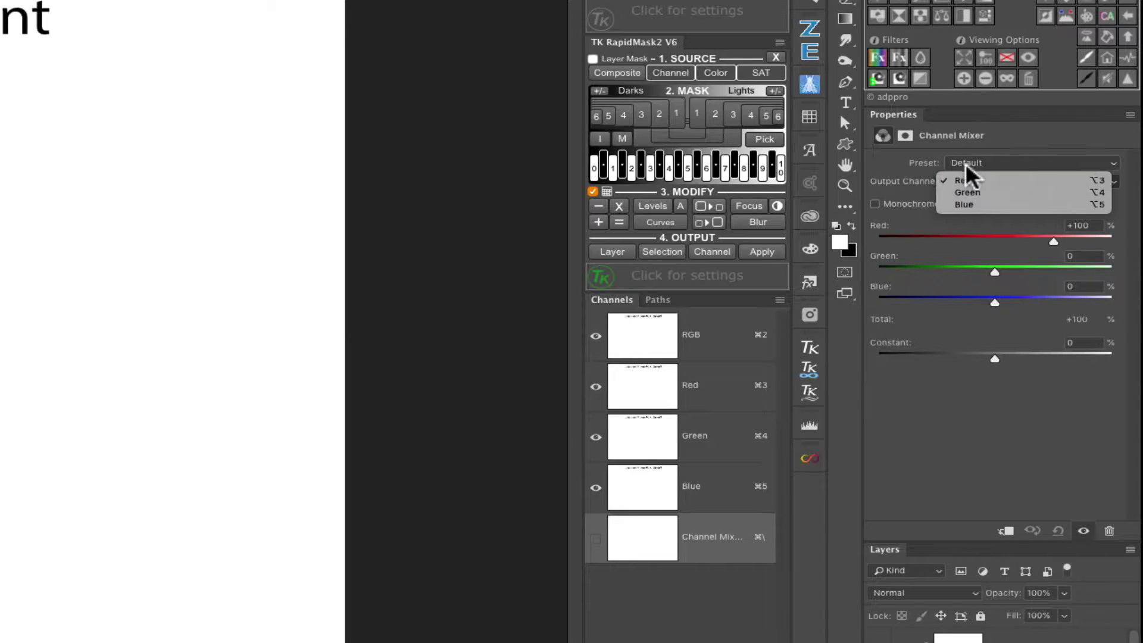
pyautogui.click(892, 178)
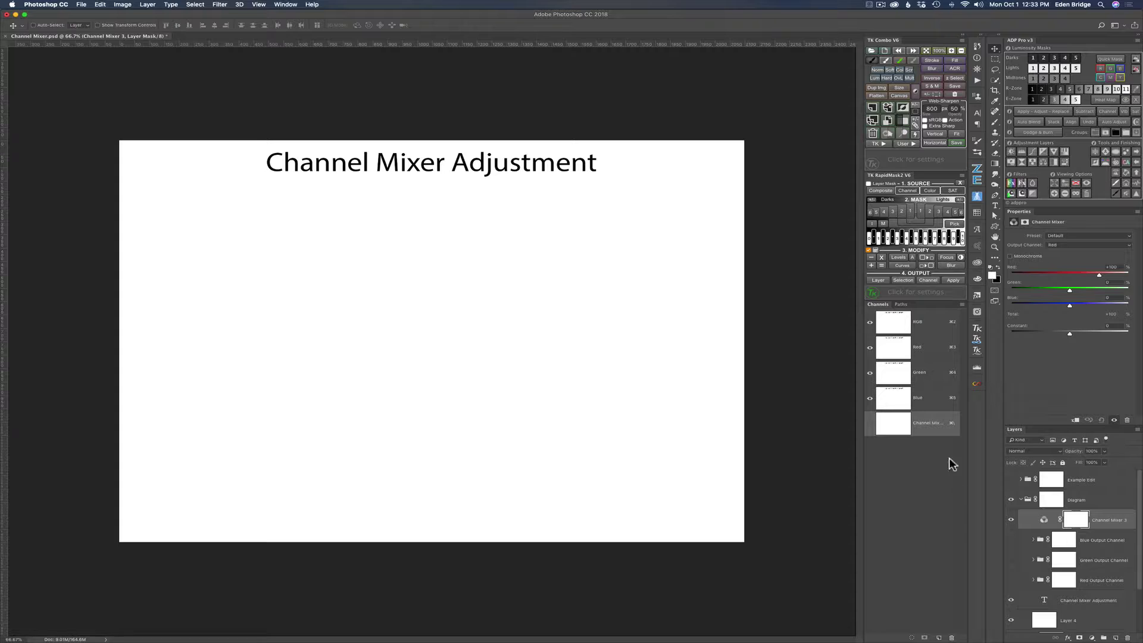
pyautogui.click(1011, 581)
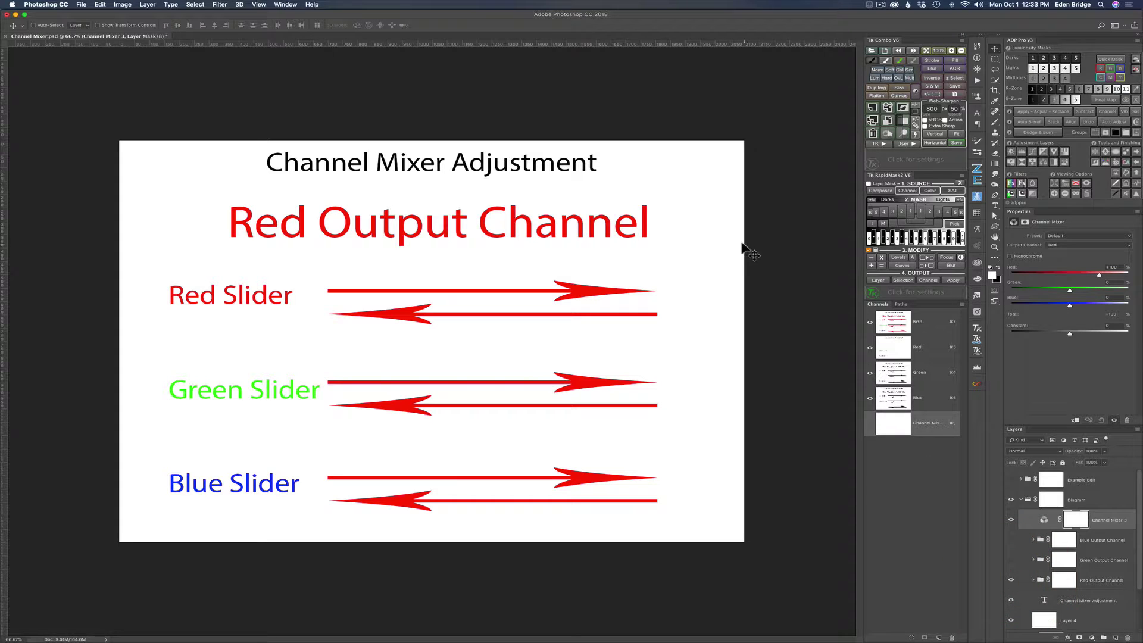
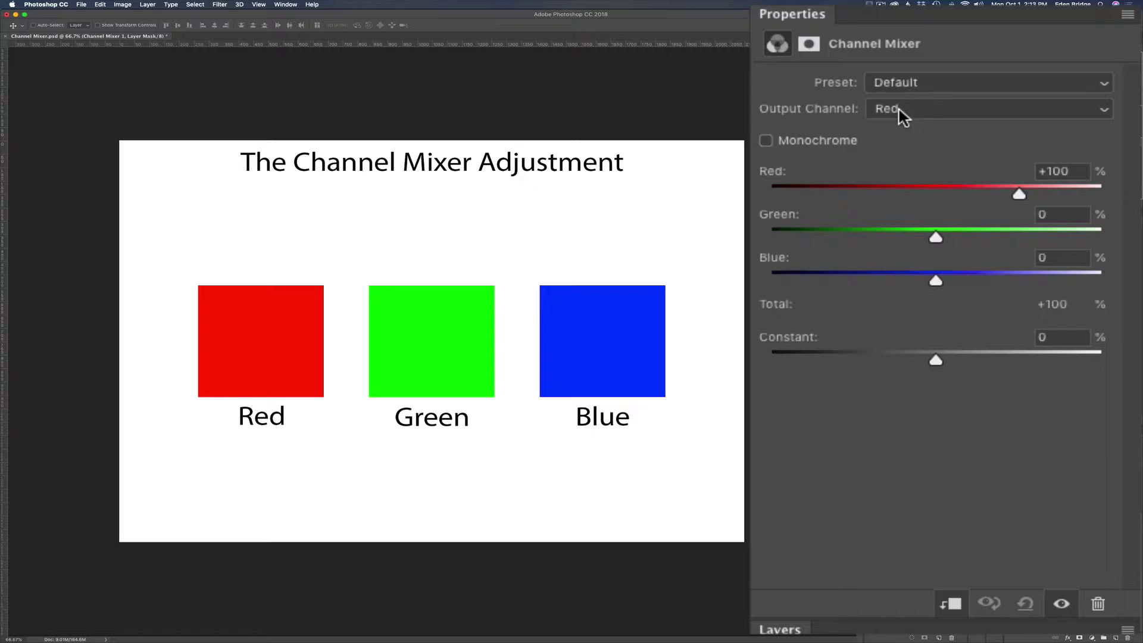
# - Try the Red value at +200% and -200% in the Channel Mixer's Red output channel, and reset the adjustment
pyautogui.click(981, 110)
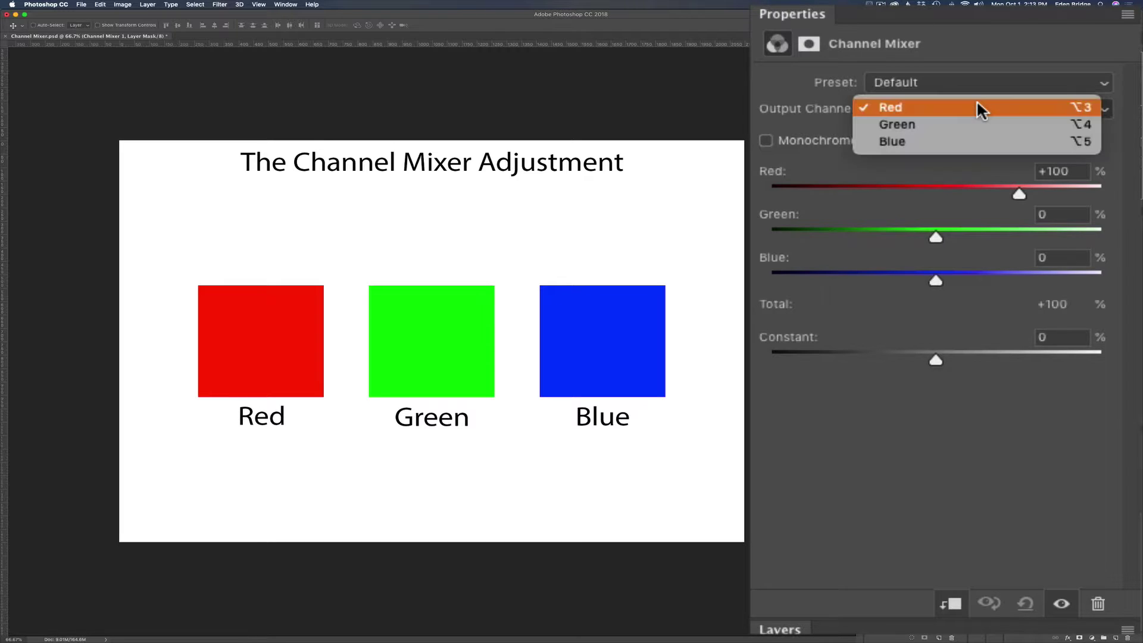
pyautogui.click(789, 95)
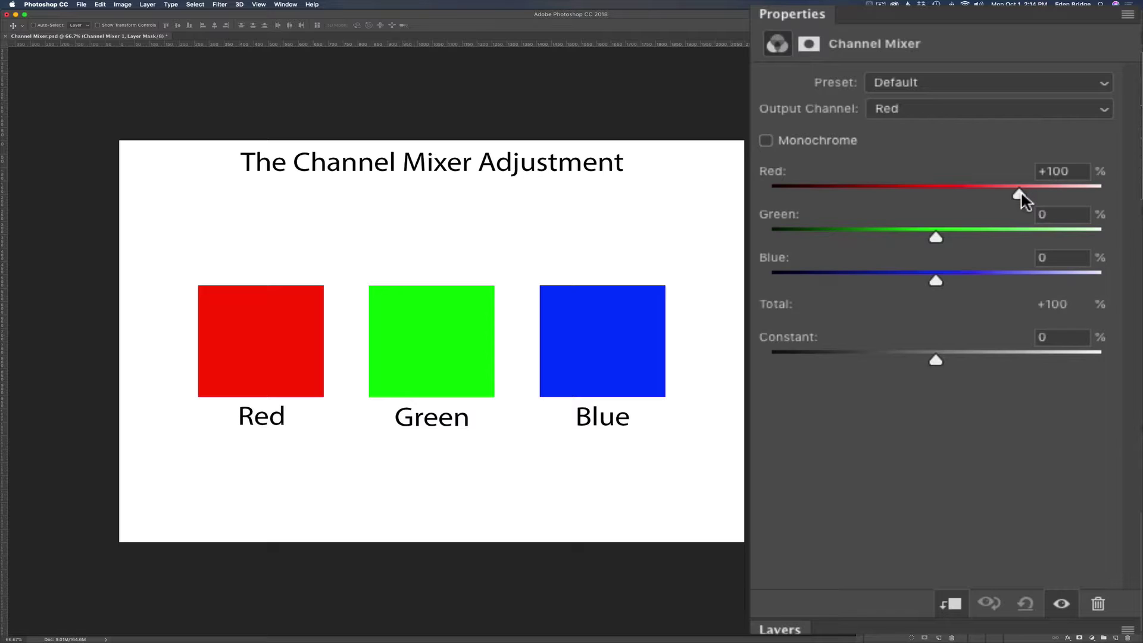
pyautogui.moveTo(1019, 193); pyautogui.dragTo(1102, 193)
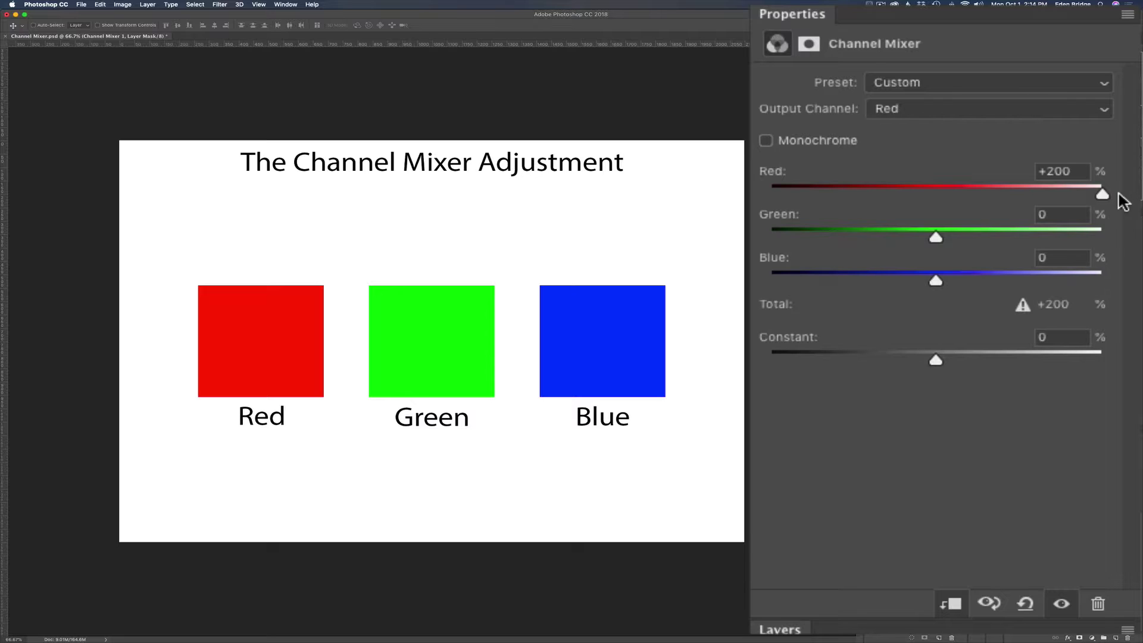
pyautogui.moveTo(1102, 192); pyautogui.dragTo(769, 194)
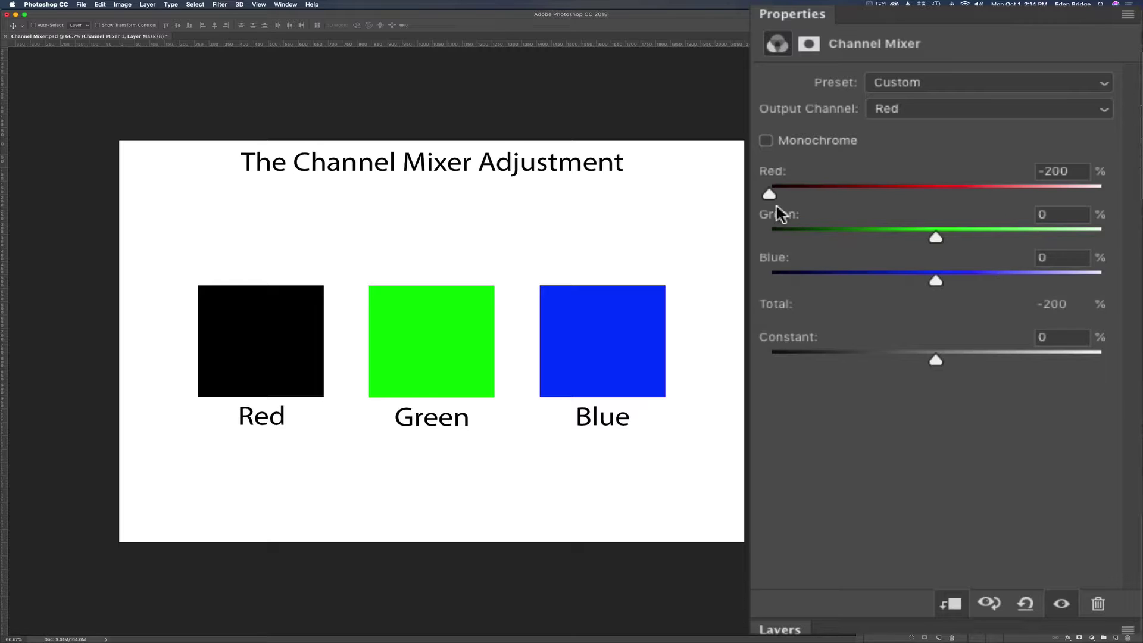
pyautogui.click(1025, 605)
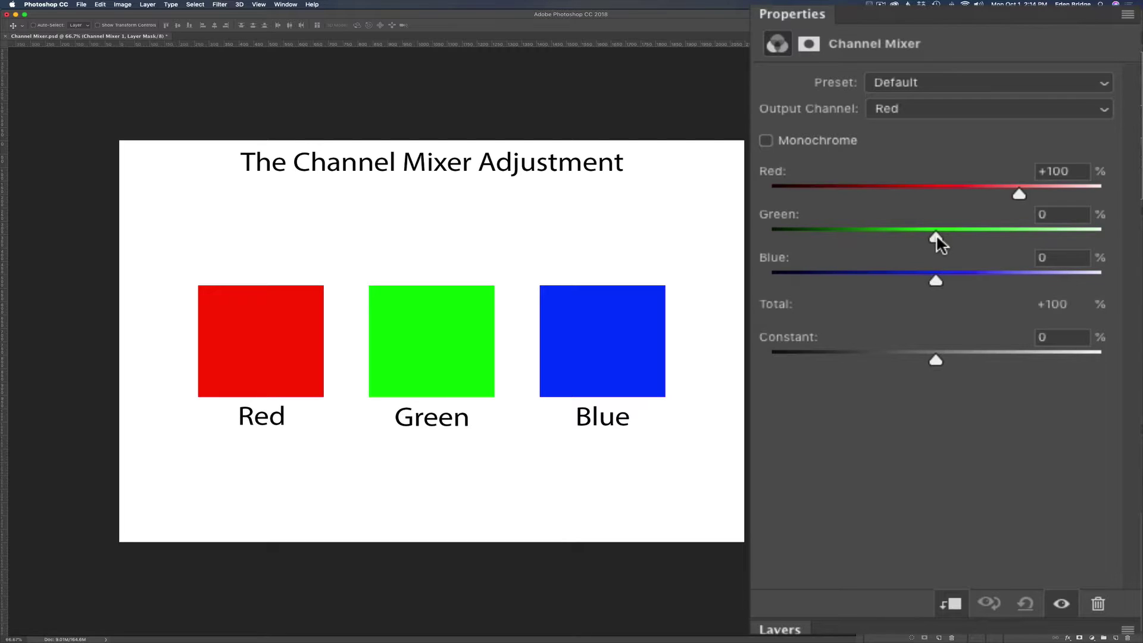
# - In the Red output channel, try Green at +200% and -200% and Blue at -200%, resetting the adjustment after each color
pyautogui.moveTo(937, 237); pyautogui.dragTo(1119, 241)
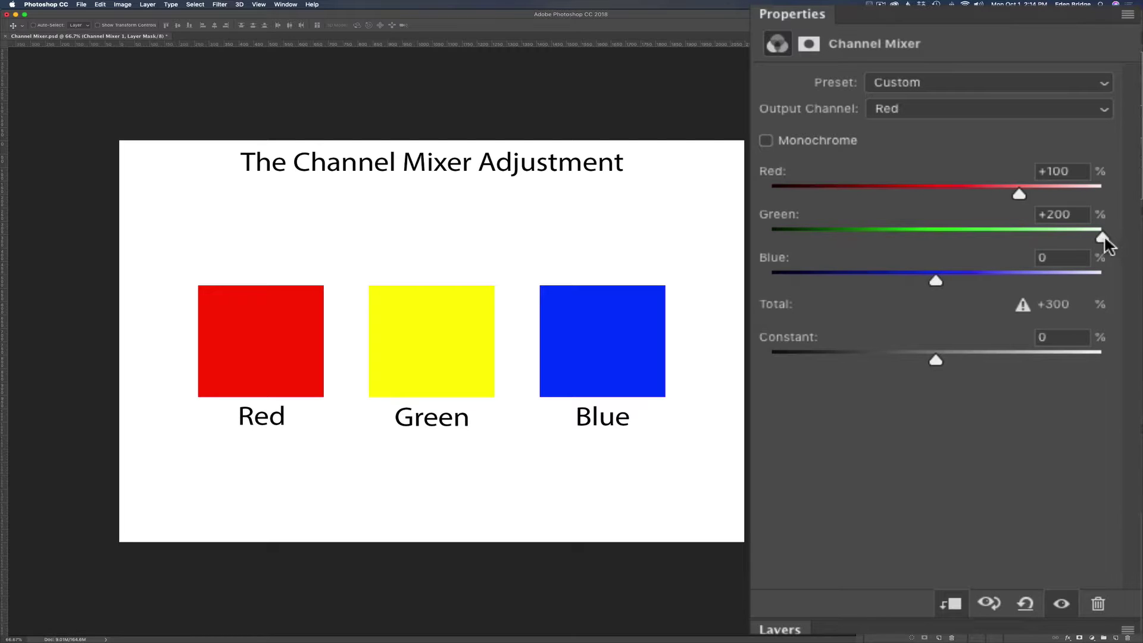
pyautogui.moveTo(1100, 237); pyautogui.dragTo(751, 238)
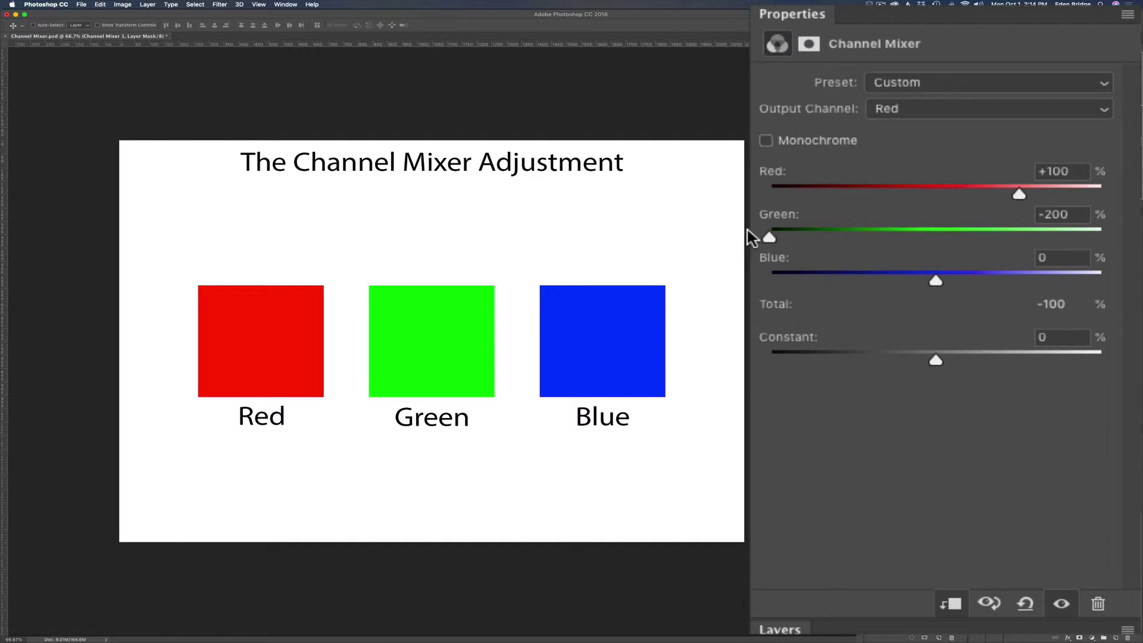
pyautogui.click(1023, 603)
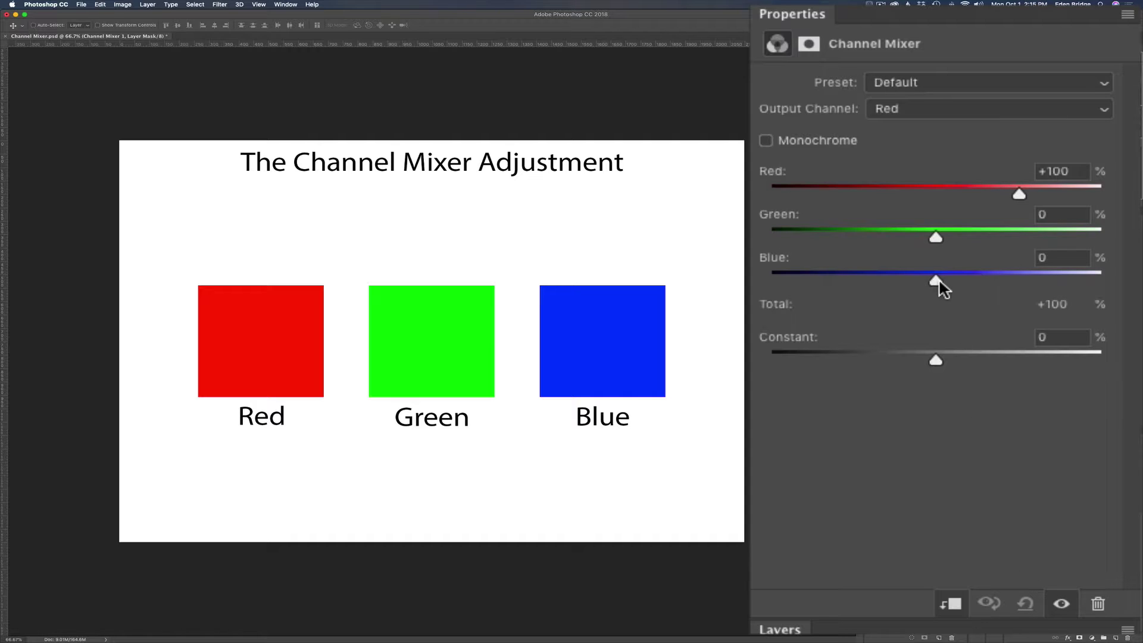
pyautogui.moveTo(937, 281); pyautogui.dragTo(767, 277)
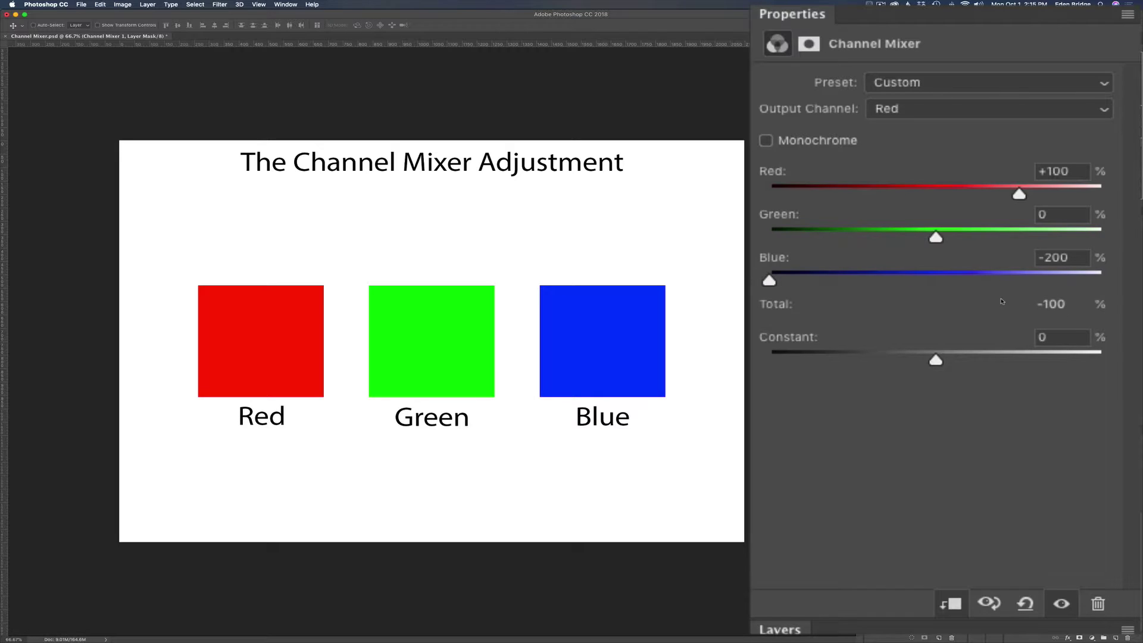
pyautogui.click(1025, 608)
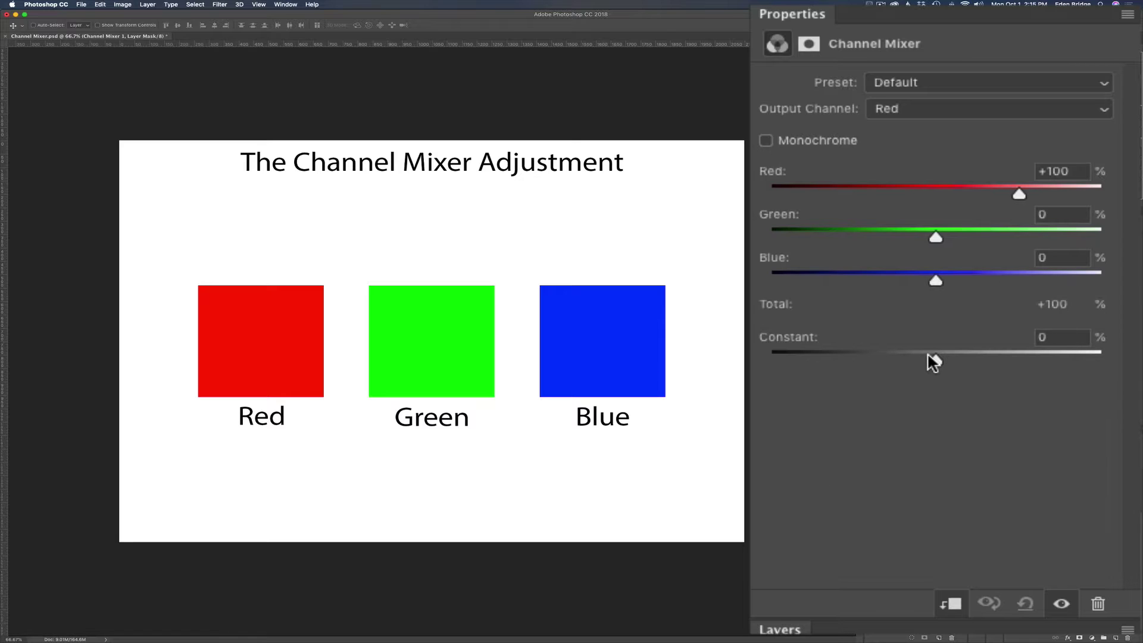
# - Try the Constant value at +200% and -200% in the Red output channel, and reset the adjustment
pyautogui.moveTo(933, 355); pyautogui.dragTo(1101, 358)
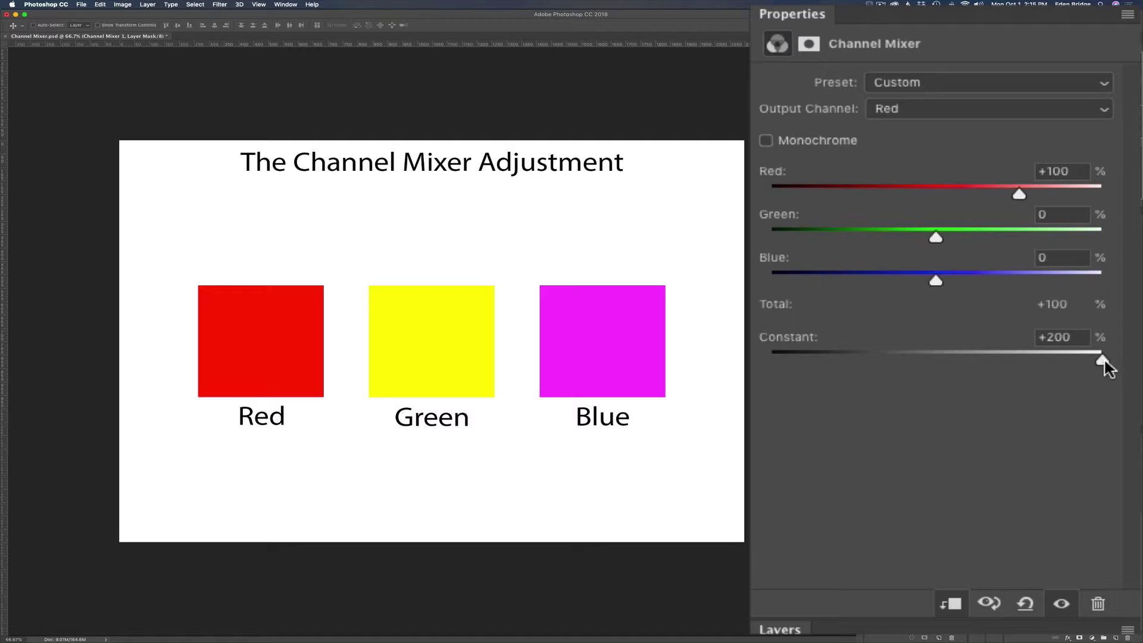
pyautogui.moveTo(1104, 357); pyautogui.dragTo(751, 360)
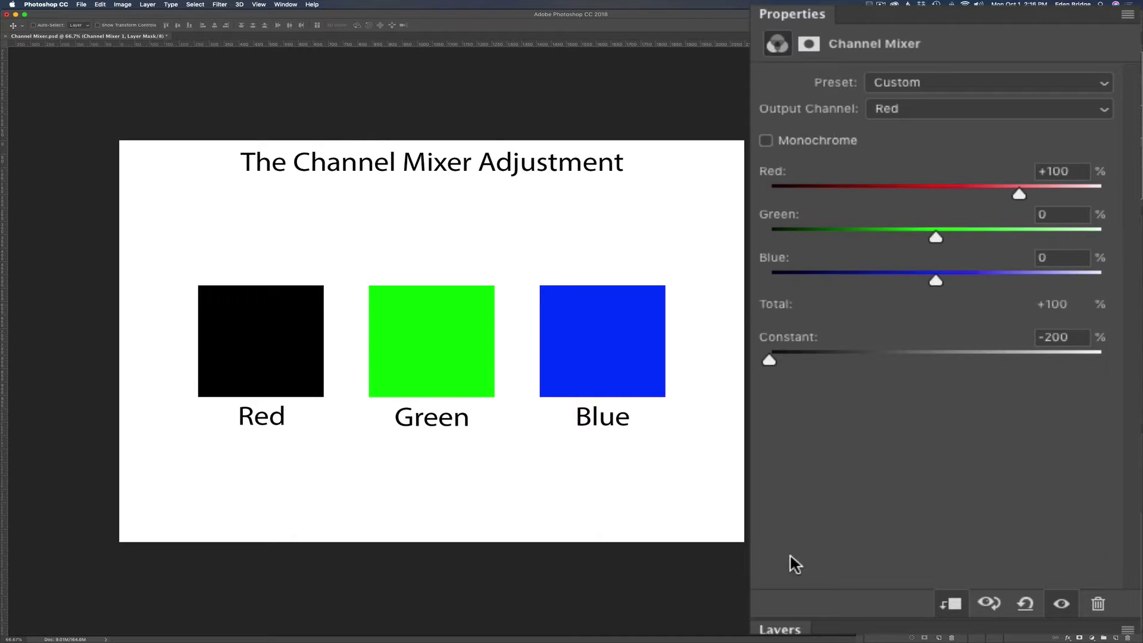
pyautogui.click(1024, 606)
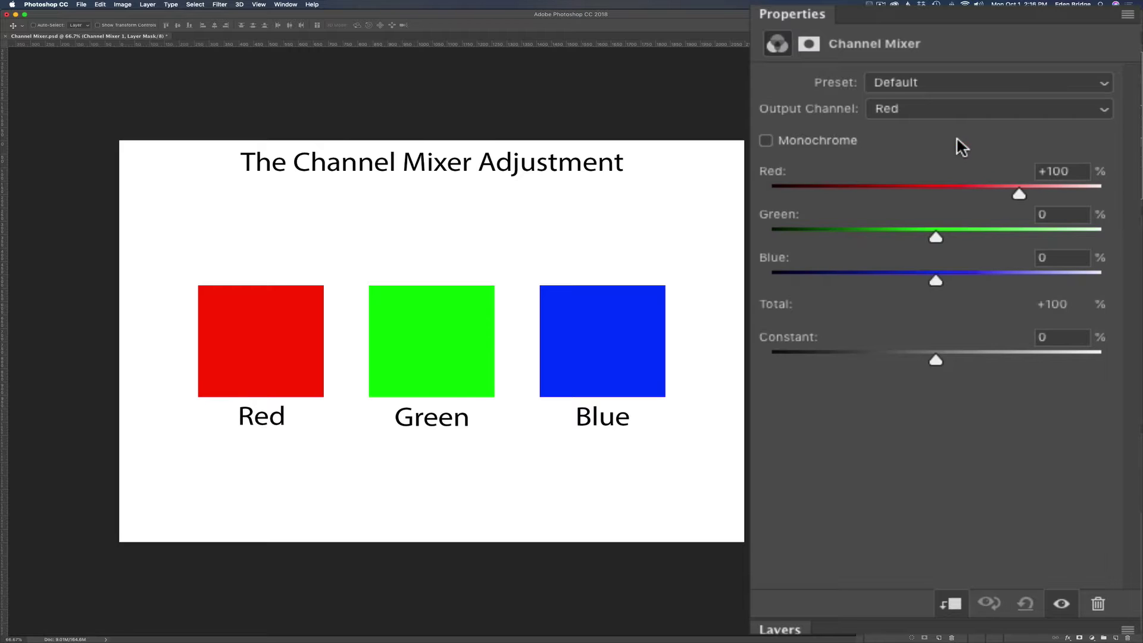
# - Switch the output channel to Green, try the Red value at +200% and -200%, and reset the adjustment
pyautogui.click(954, 109)
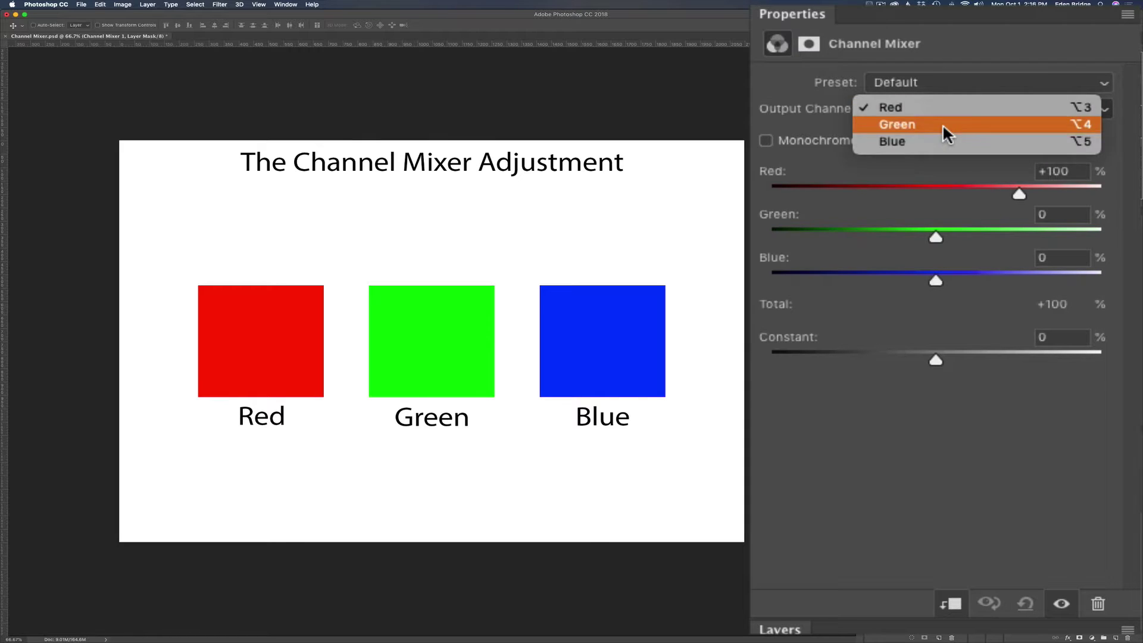
pyautogui.click(943, 123)
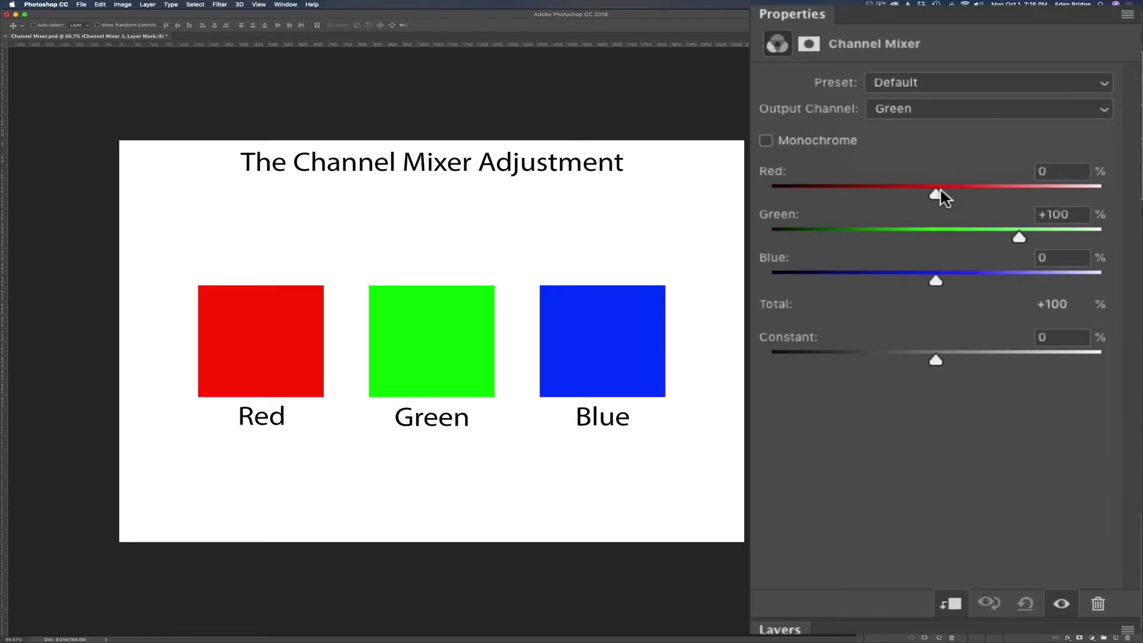
pyautogui.moveTo(937, 192); pyautogui.dragTo(1103, 191)
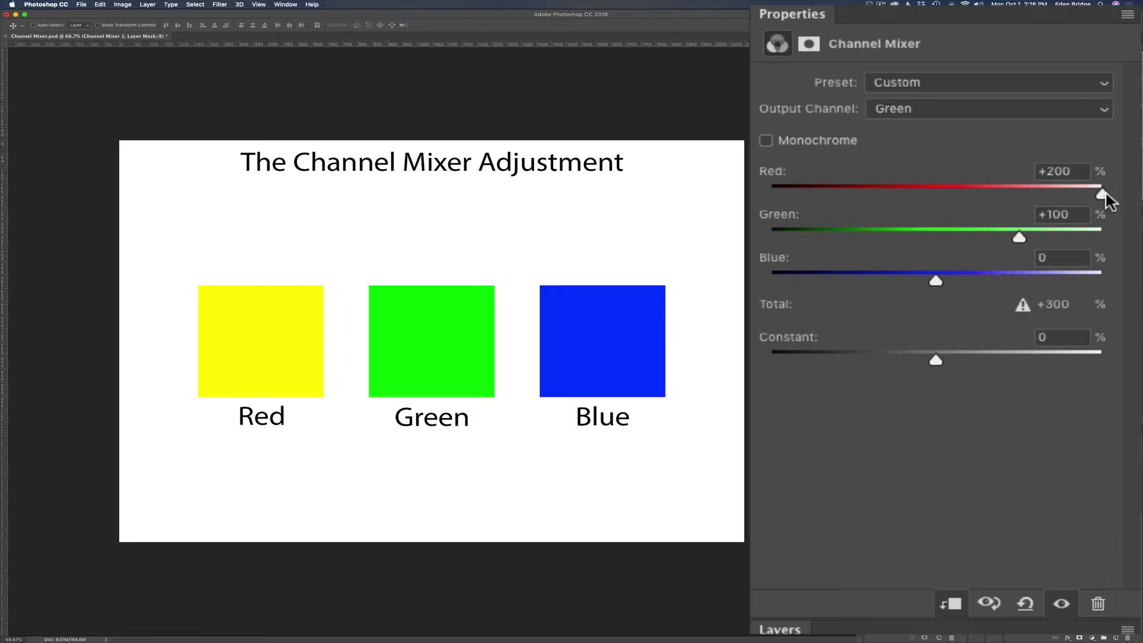
pyautogui.moveTo(1105, 194); pyautogui.dragTo(767, 182)
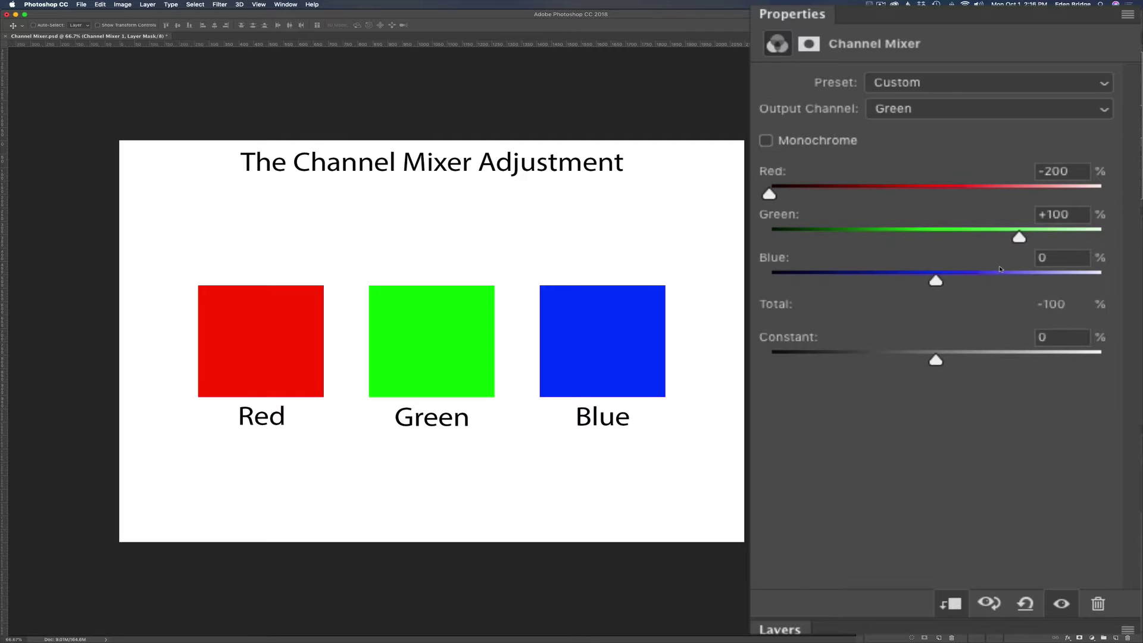
pyautogui.click(1024, 604)
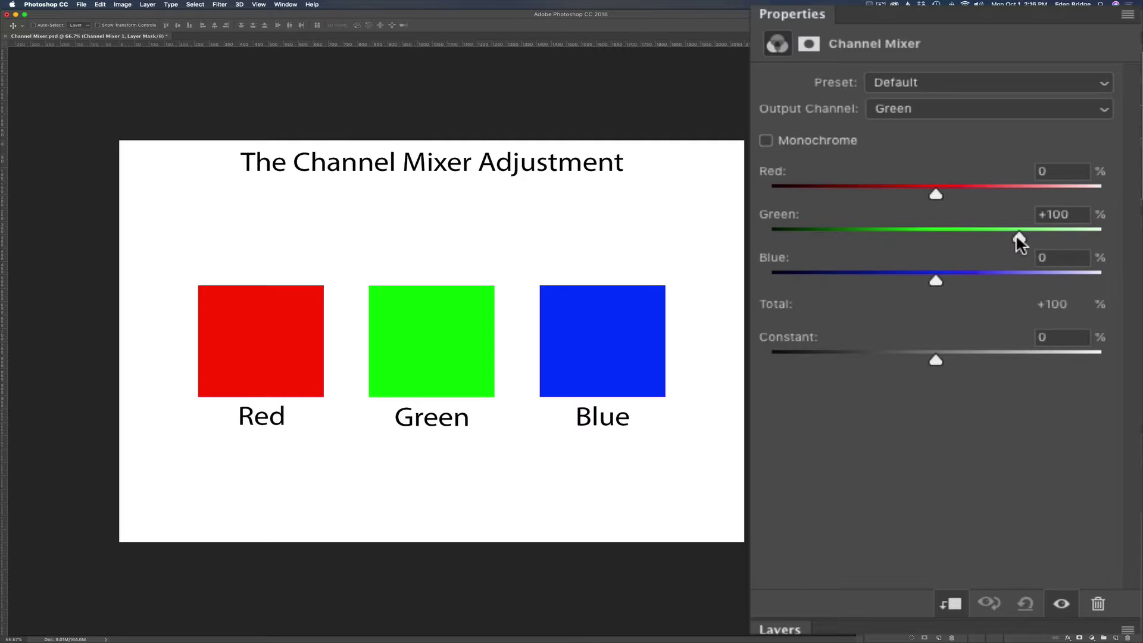
# - Try the Green value at +200% and -200% in the Green output channel, and reset the adjustment
pyautogui.moveTo(1020, 238); pyautogui.dragTo(1102, 238)
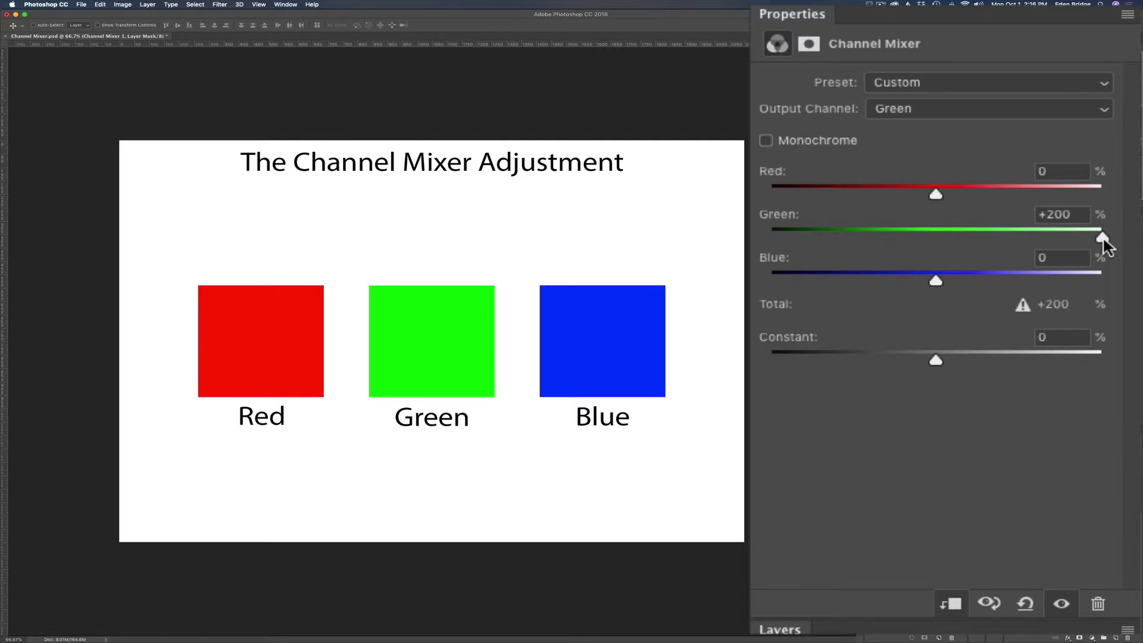
pyautogui.moveTo(1103, 238); pyautogui.dragTo(769, 238)
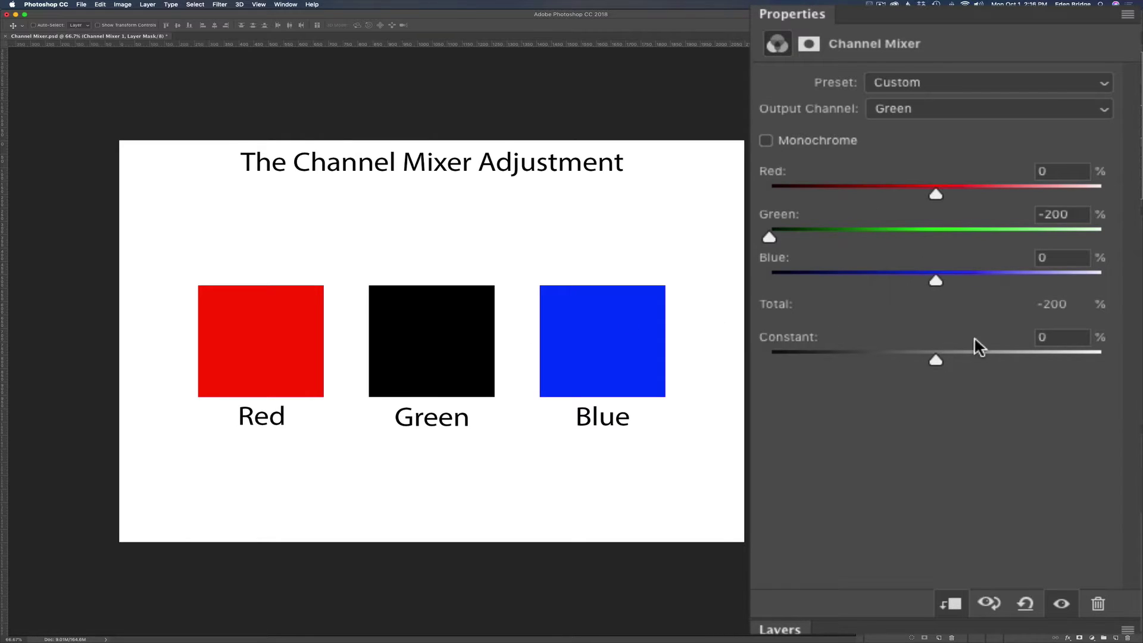
pyautogui.click(1023, 608)
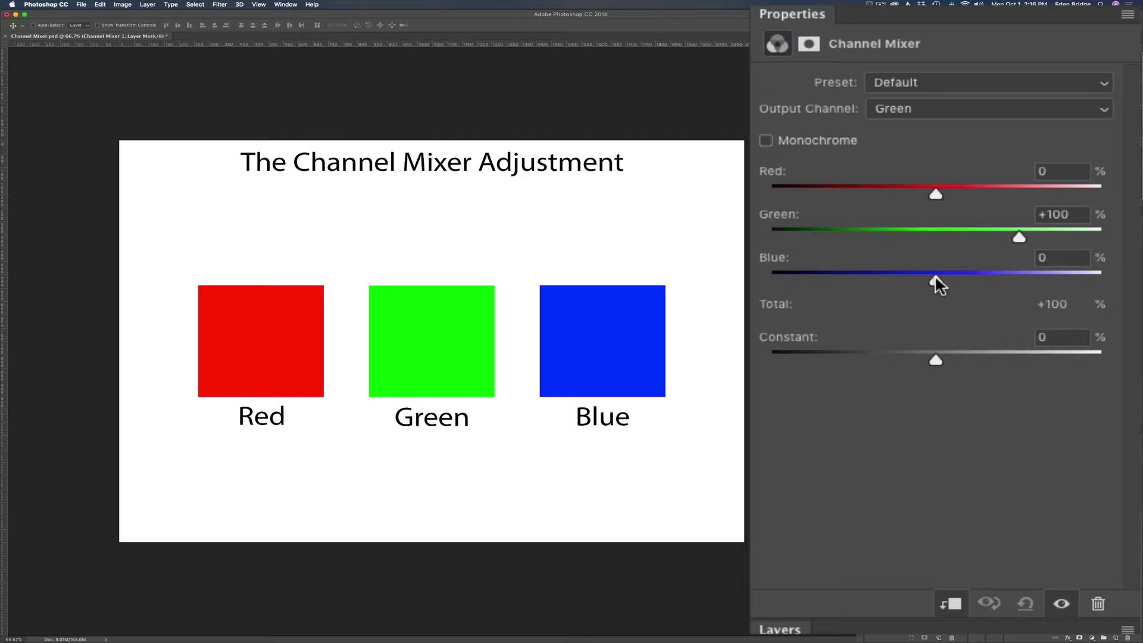
# - Try the Blue value at +200% and -200% in the Green output channel, and reset the adjustment
pyautogui.moveTo(934, 278); pyautogui.dragTo(1125, 298)
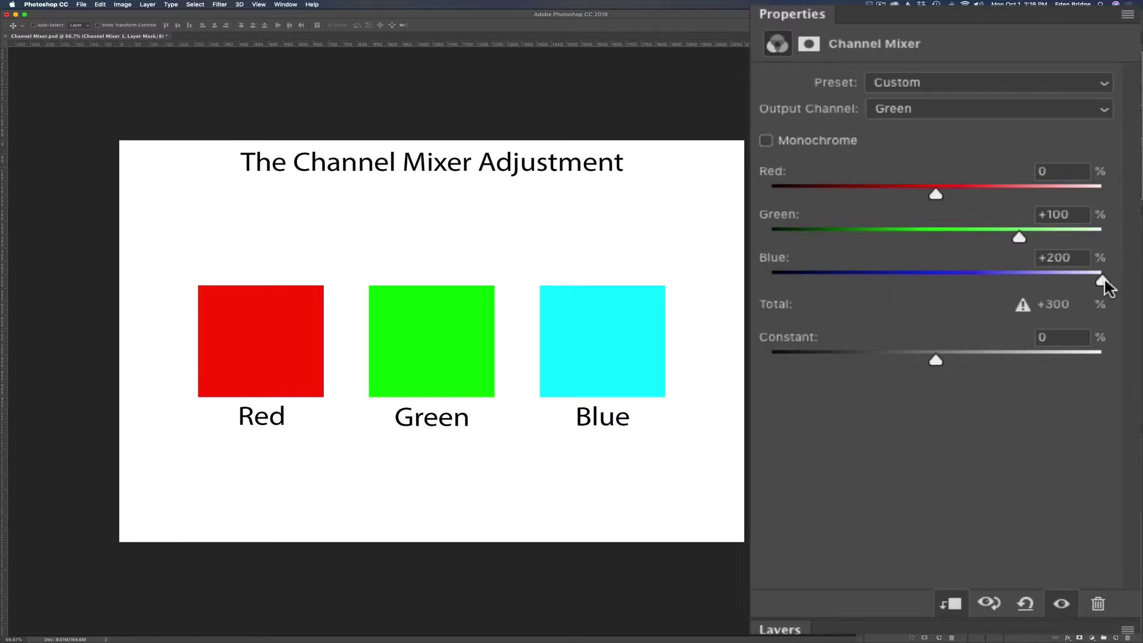
pyautogui.moveTo(1104, 280); pyautogui.dragTo(768, 284)
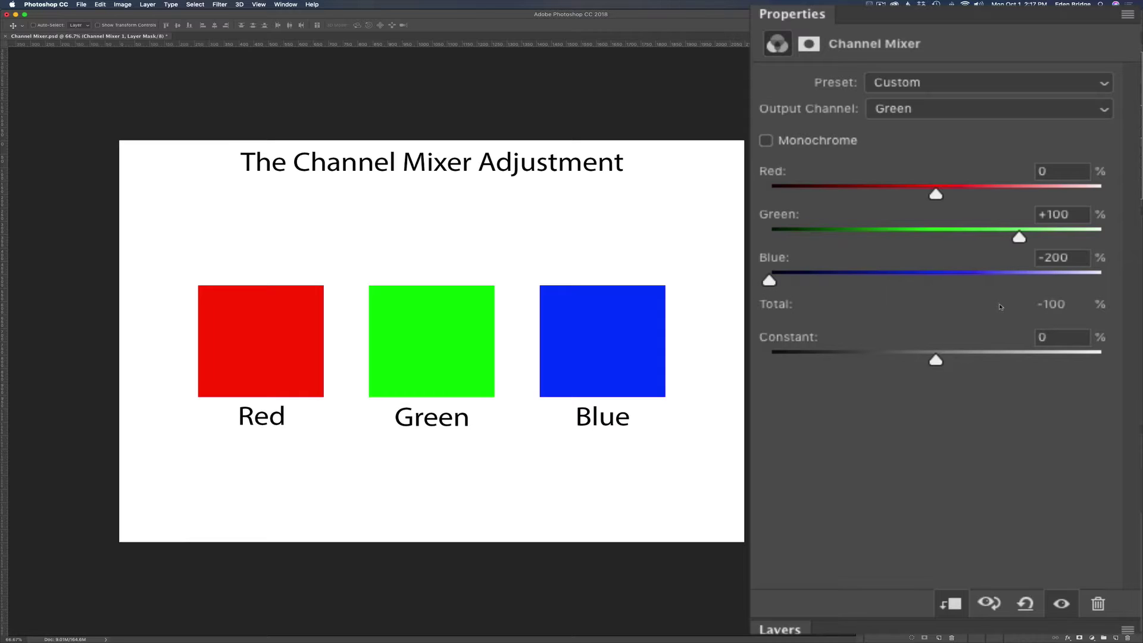
pyautogui.click(1027, 606)
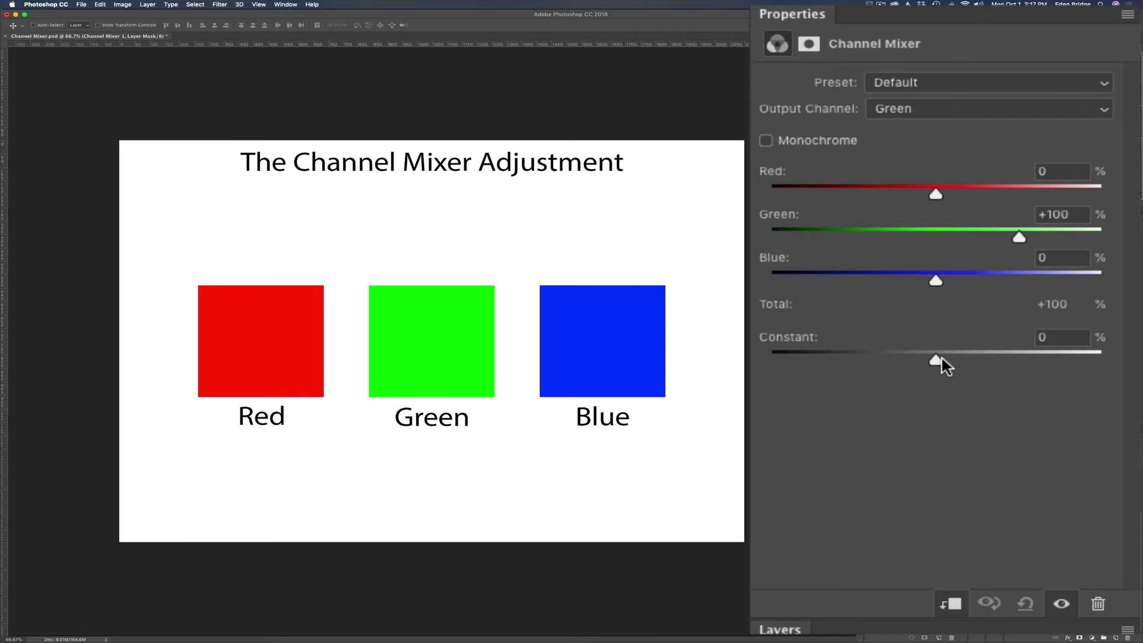
# - Try the Constant value at +200% and -200% in the Green output channel, and reset the adjustment
pyautogui.moveTo(935, 362); pyautogui.dragTo(1102, 362)
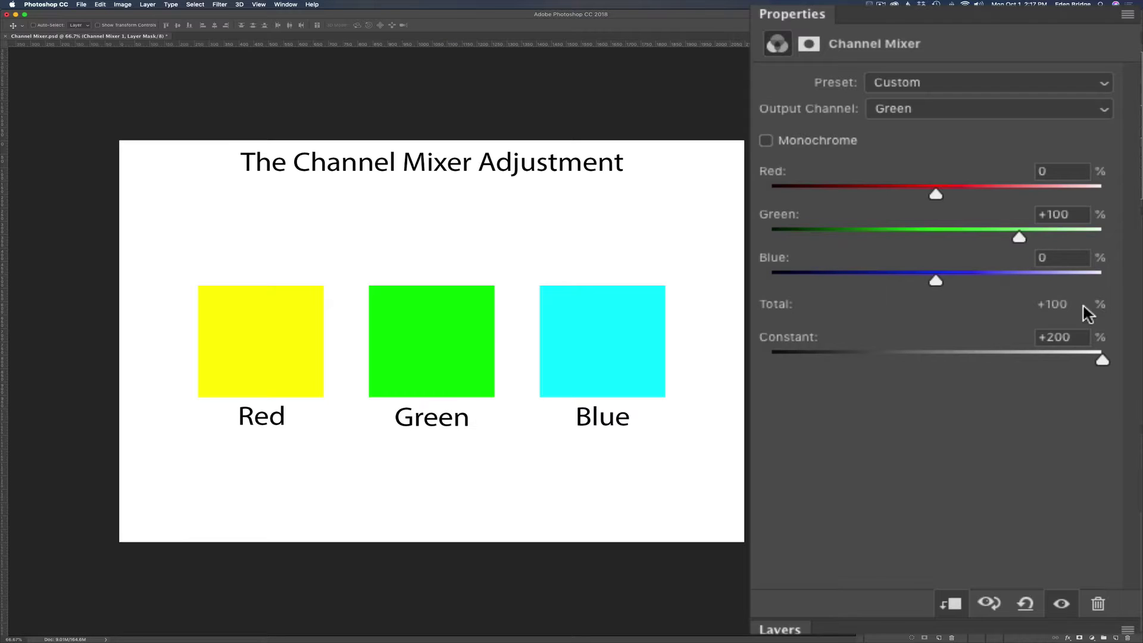
pyautogui.moveTo(1105, 364); pyautogui.dragTo(769, 360)
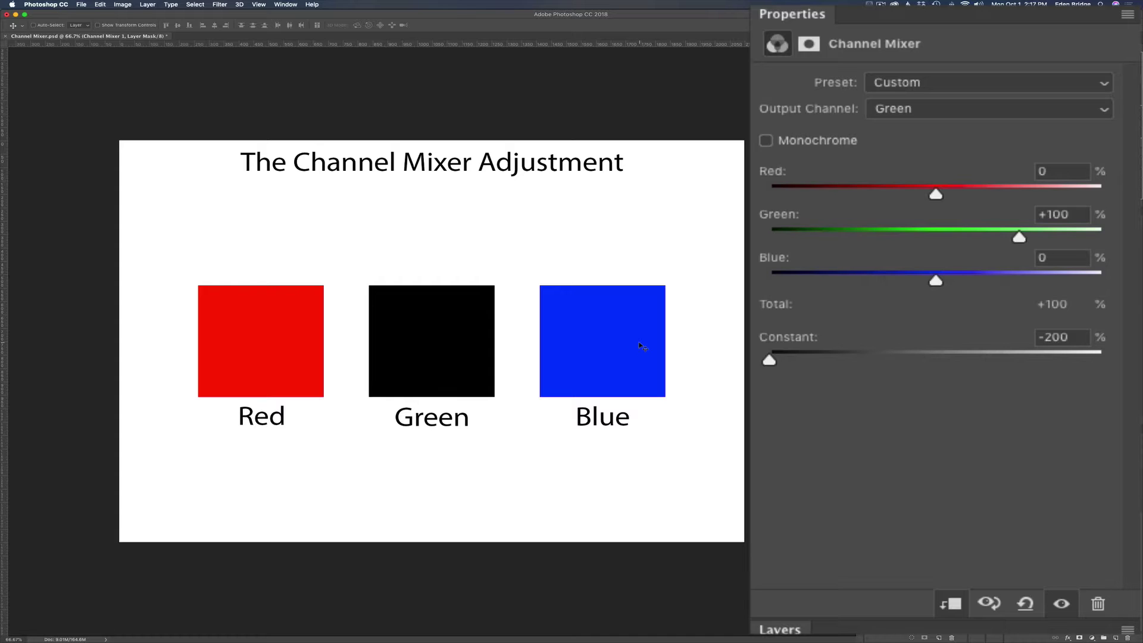
pyautogui.click(1025, 603)
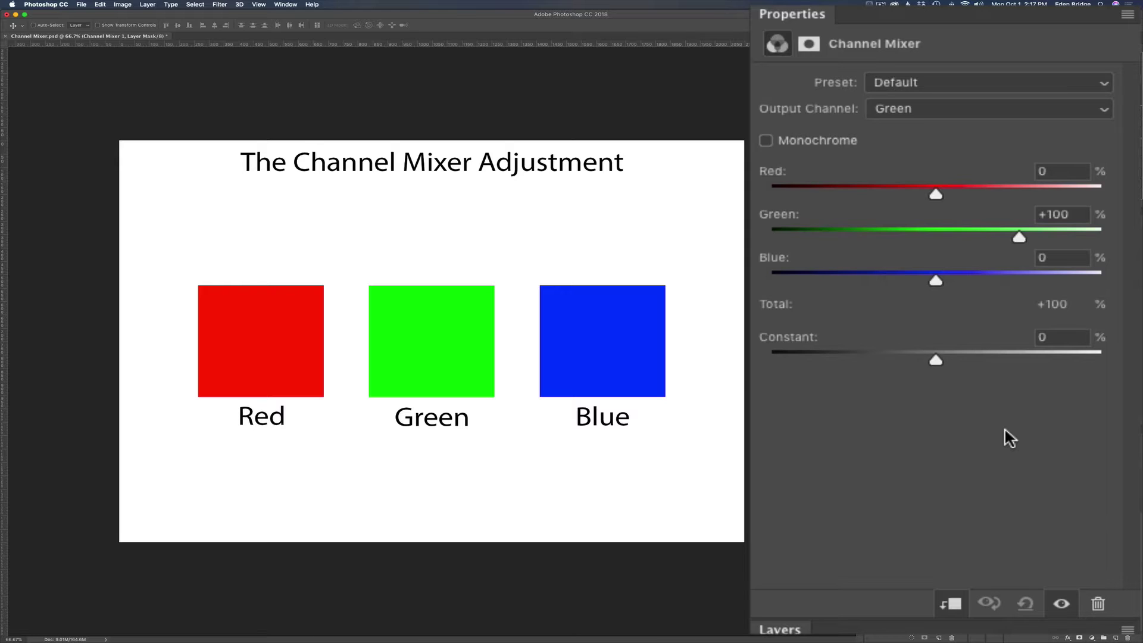
# - Switch the output channel to Blue and try the Red value at +200% and -200%
pyautogui.click(953, 112)
pyautogui.click(951, 125)
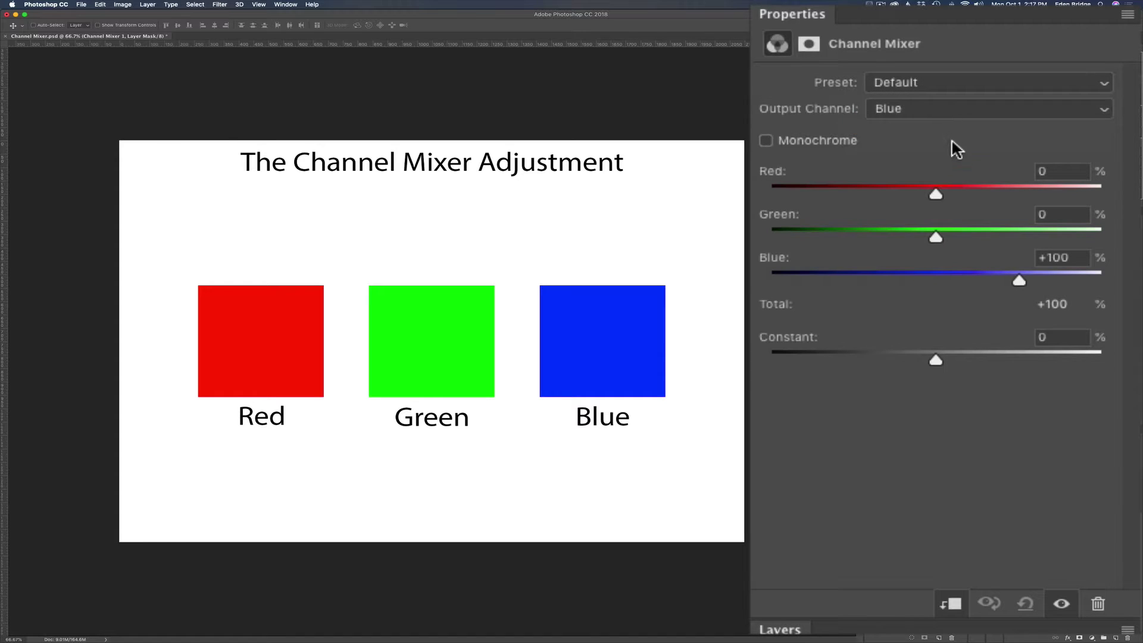
pyautogui.moveTo(935, 190); pyautogui.dragTo(1101, 191)
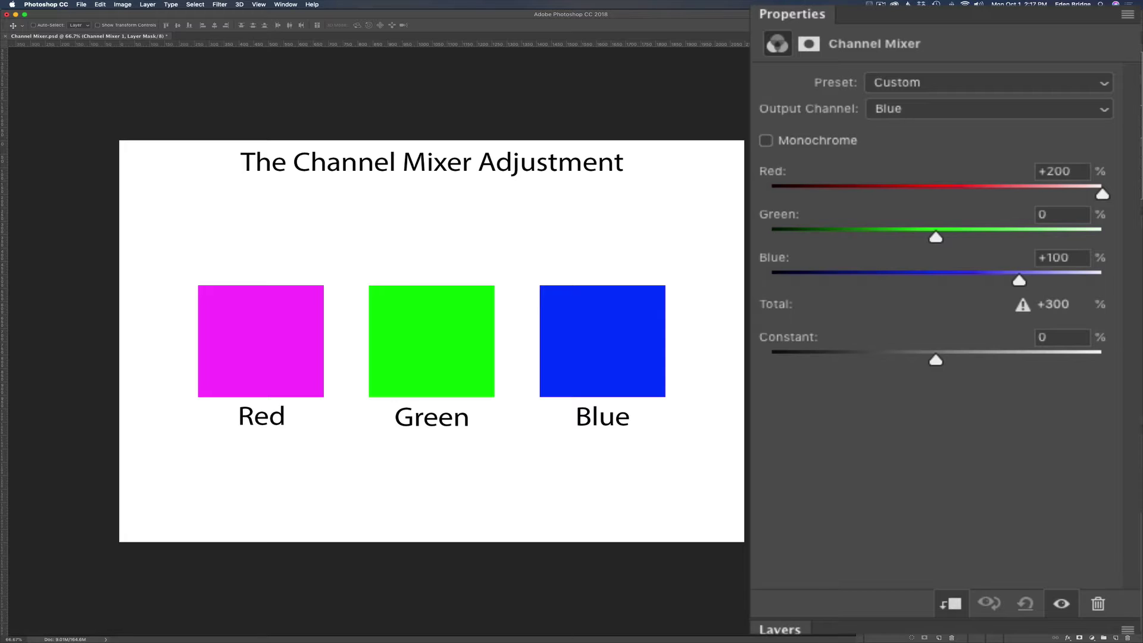
pyautogui.moveTo(1123, 192); pyautogui.dragTo(769, 192)
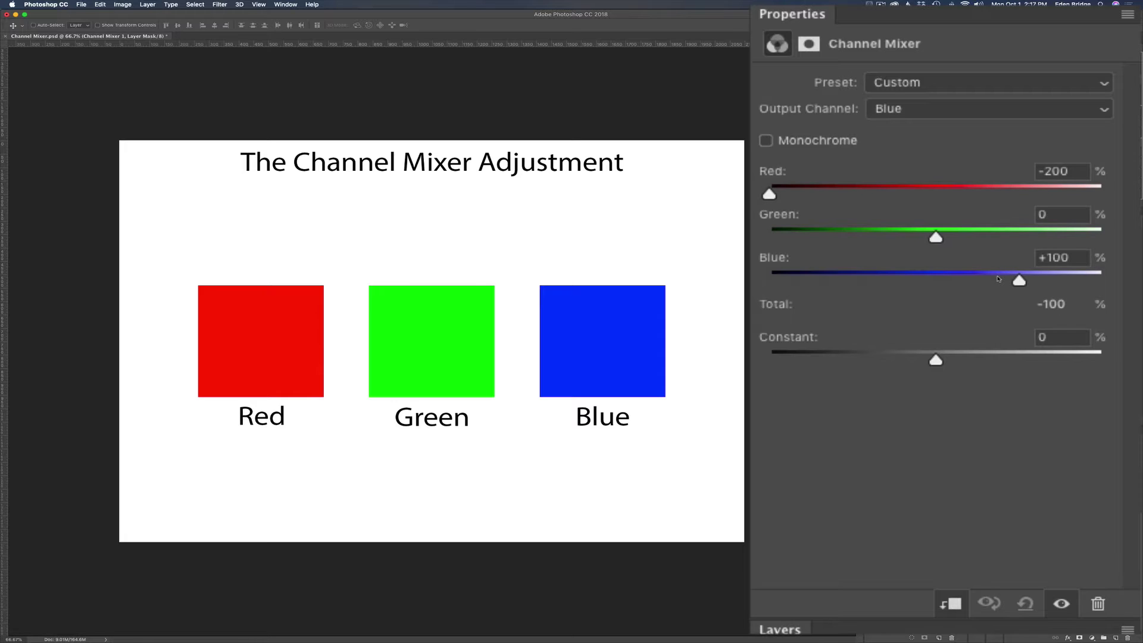
# - Try the Green value at +200% and -200% in the Blue output channel, and reset the adjustment
pyautogui.moveTo(936, 239); pyautogui.dragTo(1102, 238)
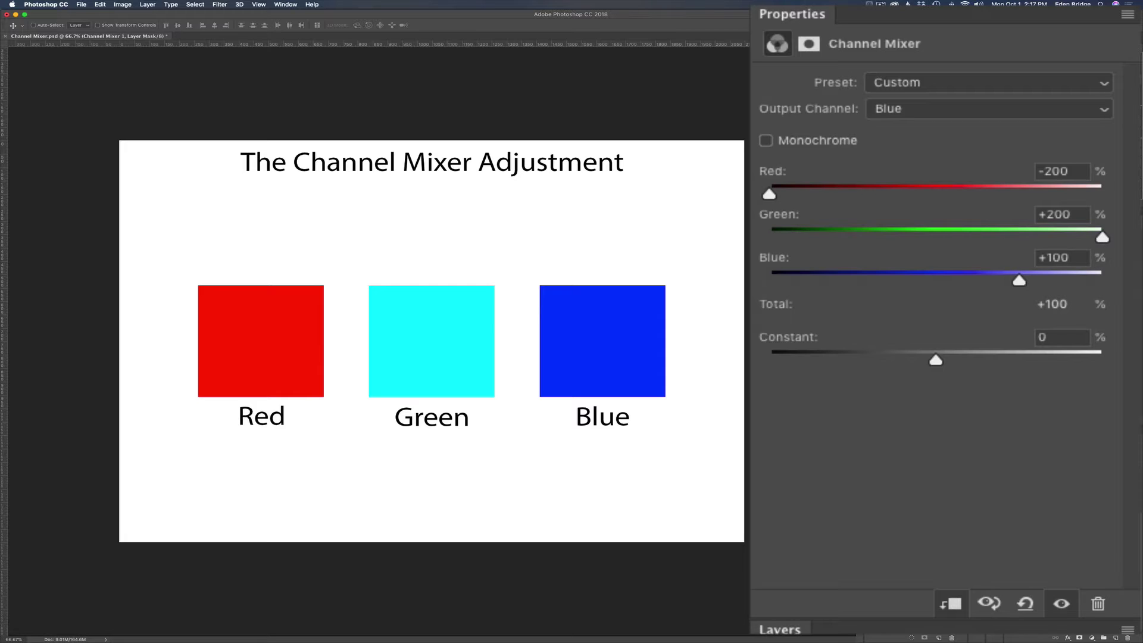
pyautogui.moveTo(1138, 258); pyautogui.dragTo(754, 242)
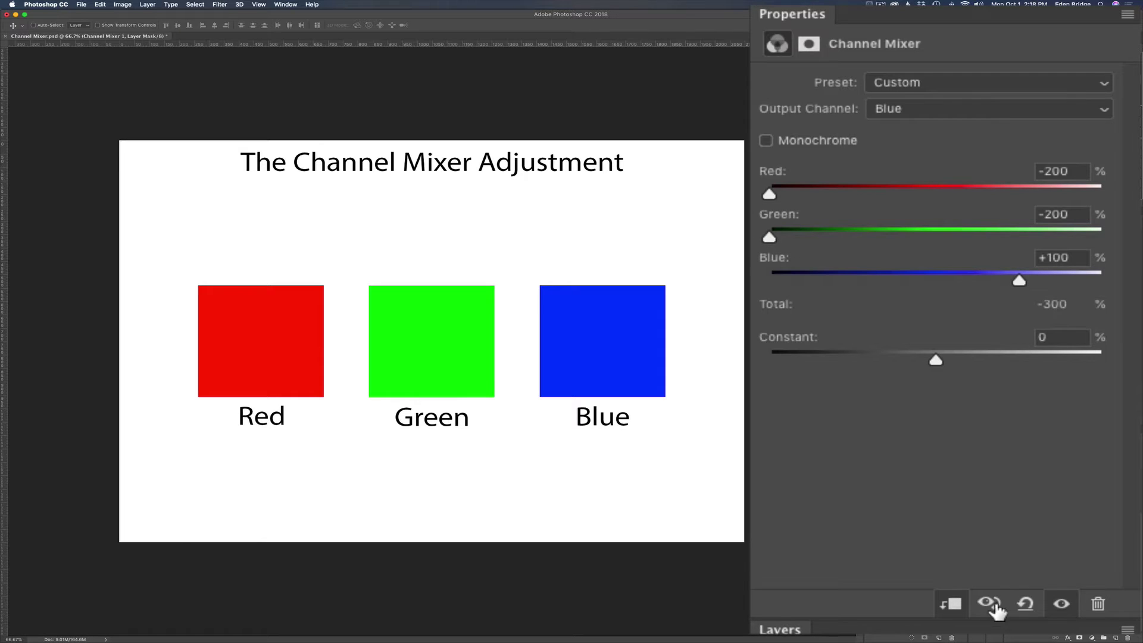
pyautogui.click(1024, 604)
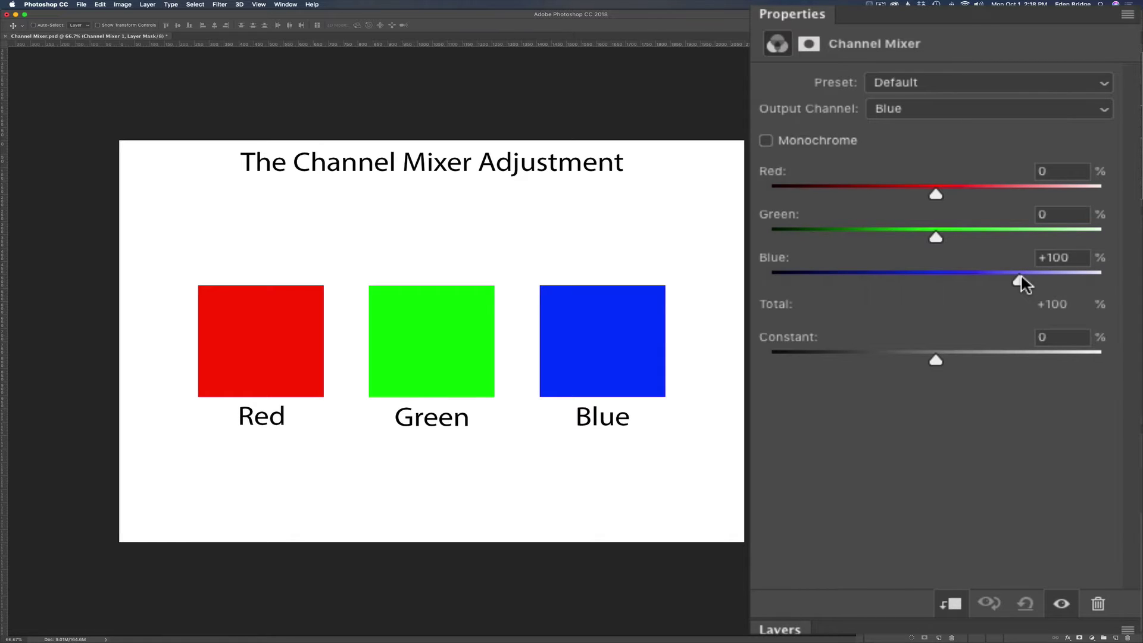
# - In the Blue output channel, try the Blue value at -200% and, after a reset, the Constant value at +200% and its minimum
pyautogui.moveTo(1021, 280); pyautogui.dragTo(757, 276)
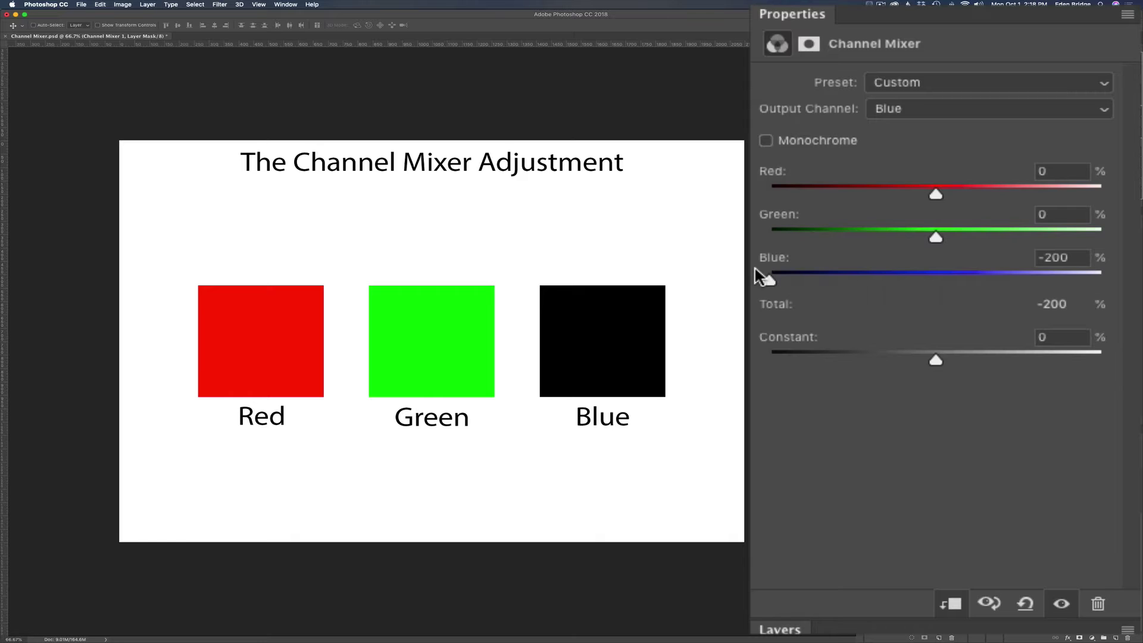
pyautogui.click(1025, 603)
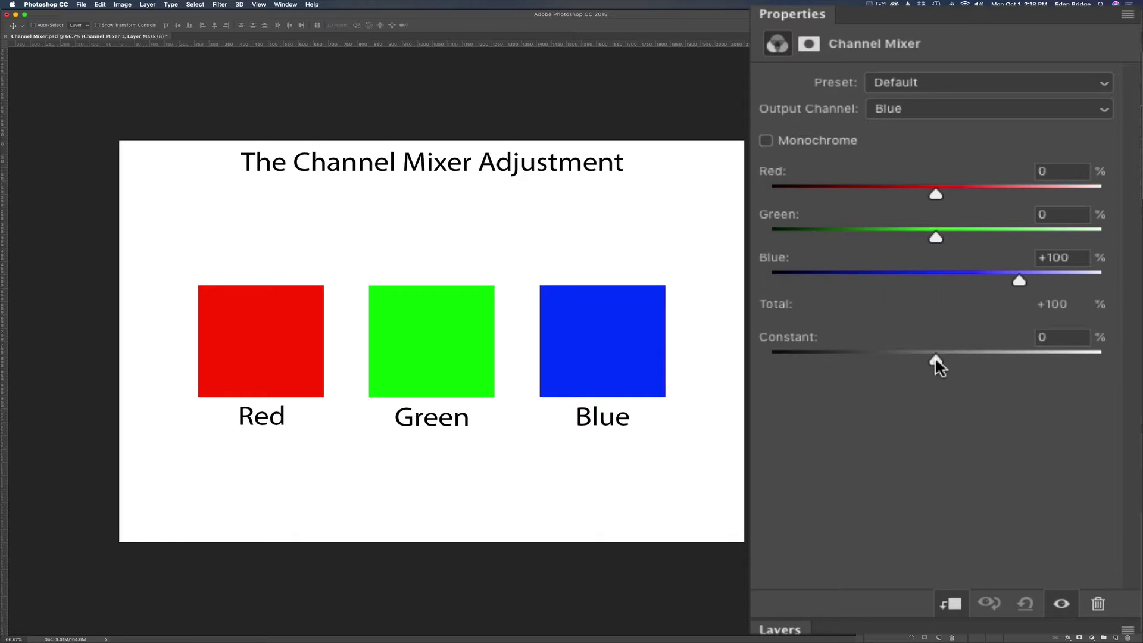
pyautogui.moveTo(936, 359); pyautogui.dragTo(1108, 375)
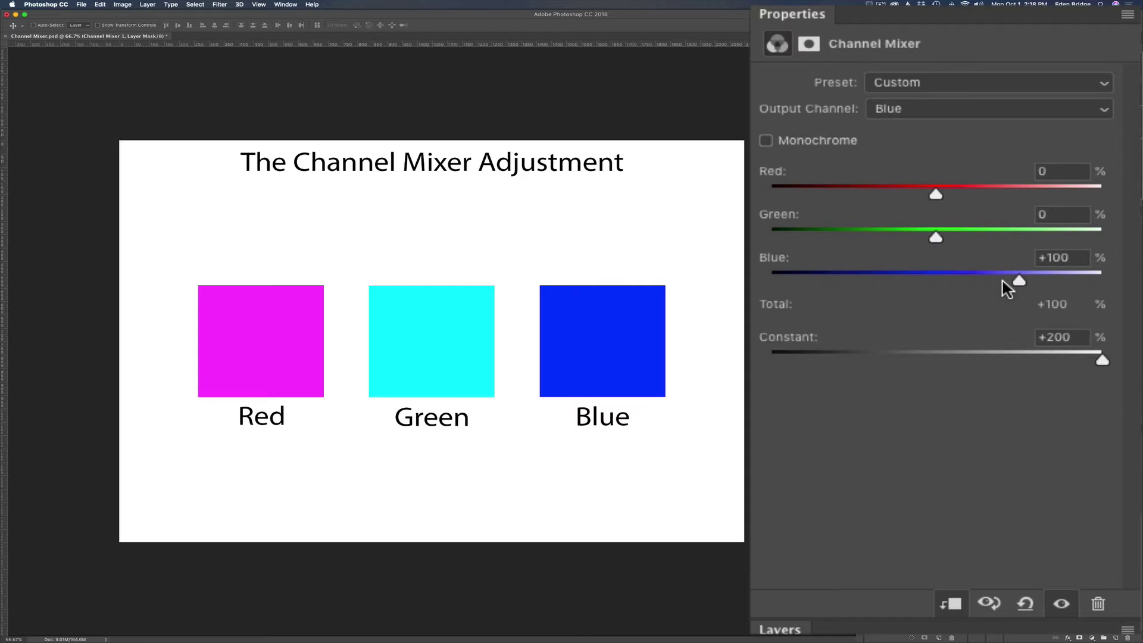
pyautogui.moveTo(1102, 359); pyautogui.dragTo(756, 355)
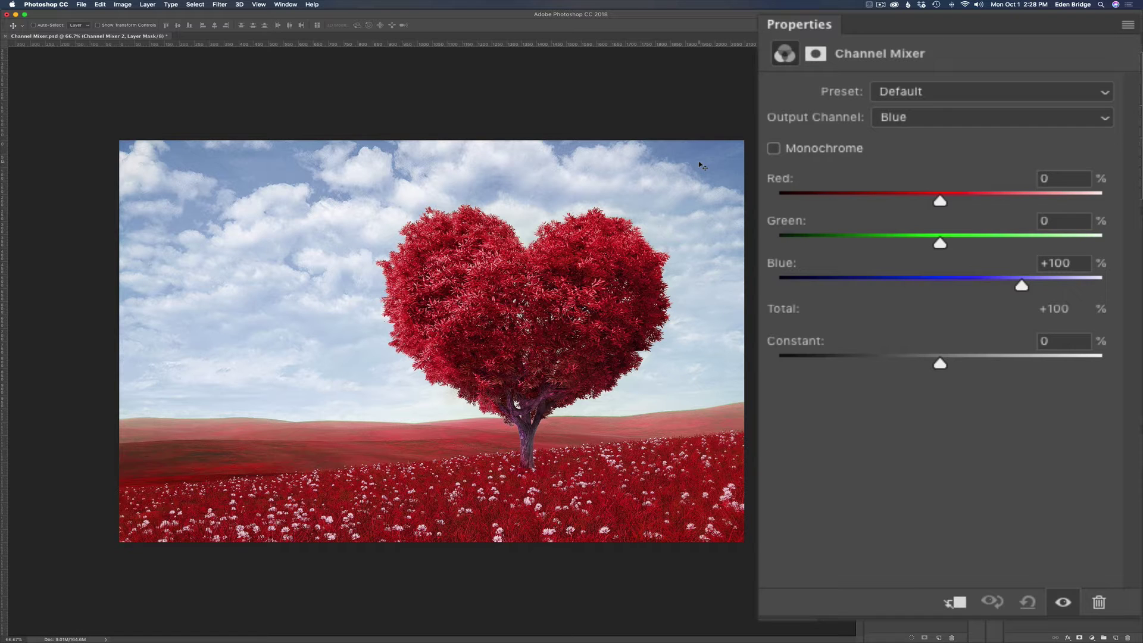
# - On the heart-tree photo's Channel Mixer, keep the Blue output channel and set Blue to +200% and Red to -42%
pyautogui.click(932, 117)
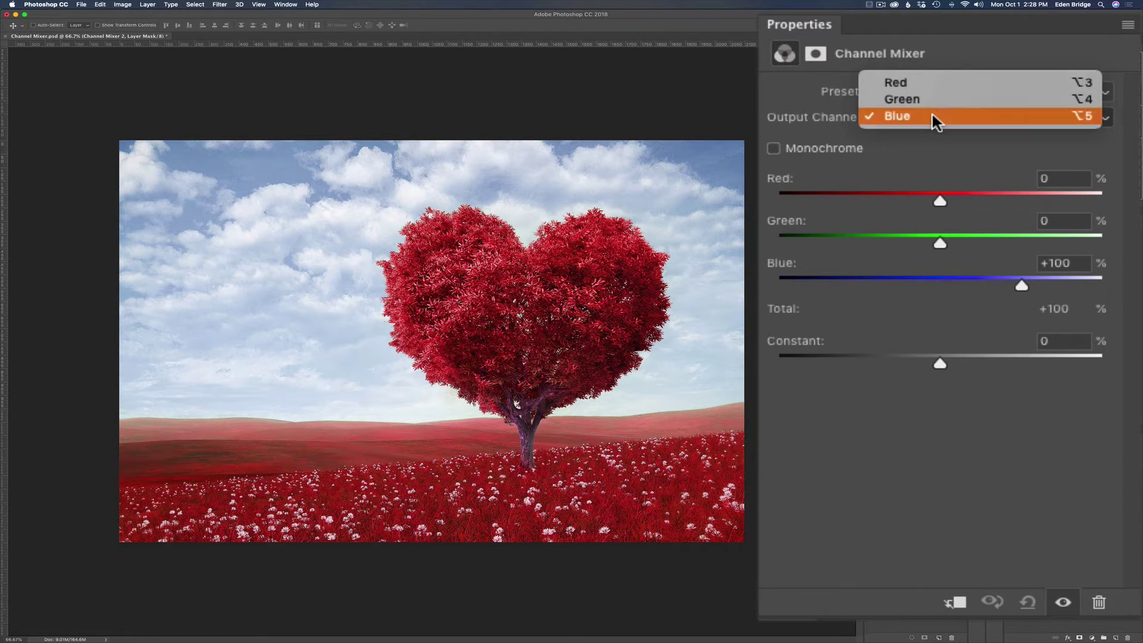
pyautogui.click(935, 119)
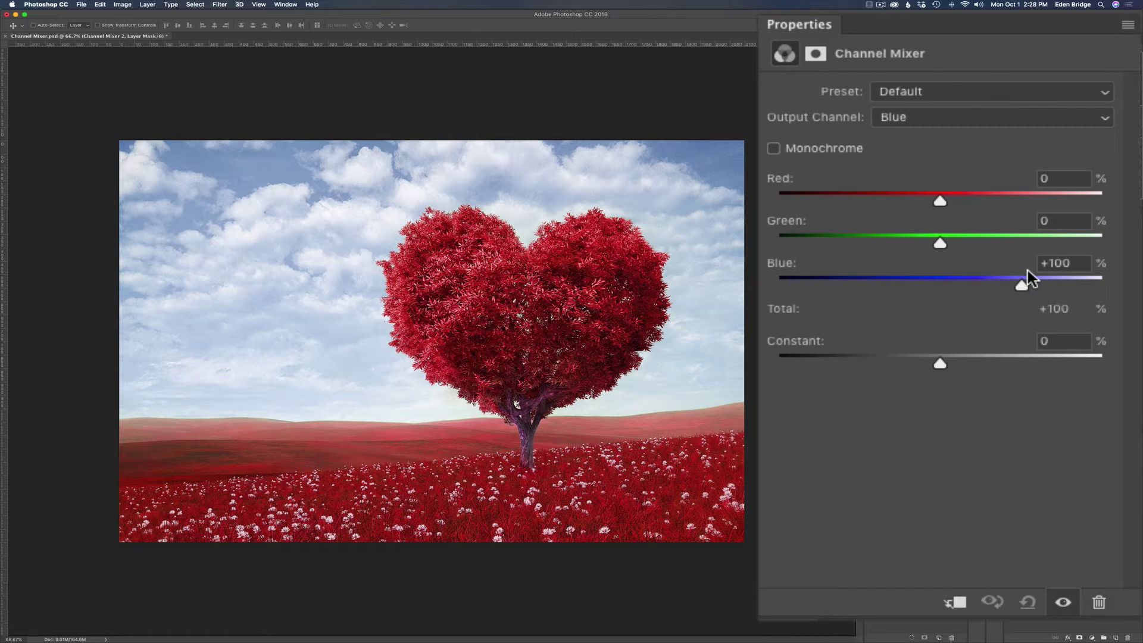
pyautogui.moveTo(1020, 290); pyautogui.dragTo(1101, 294)
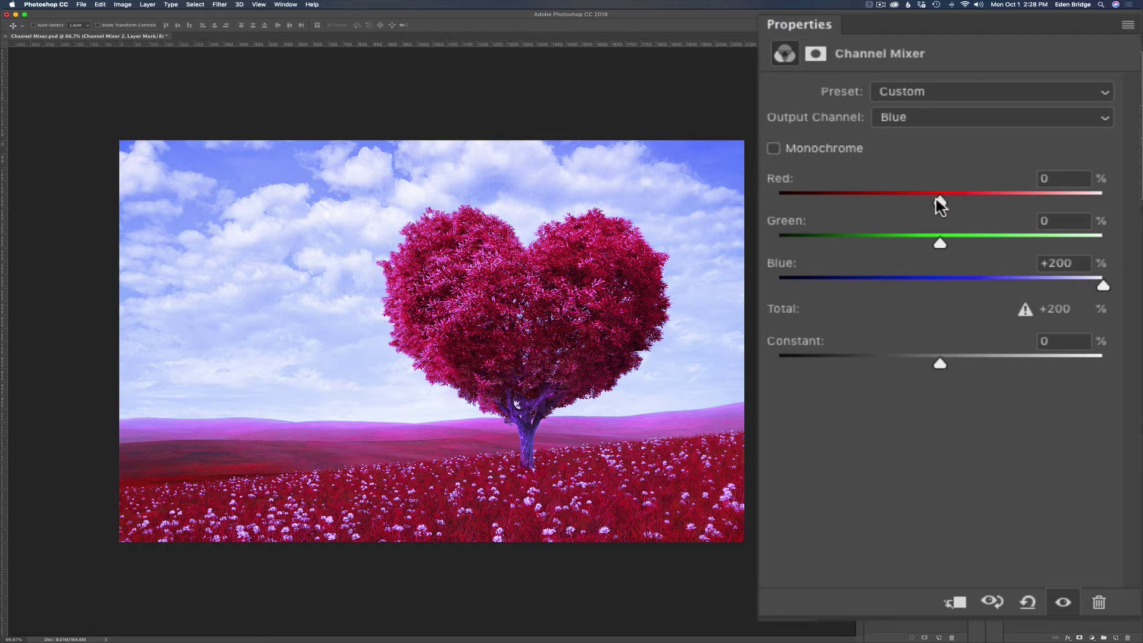
pyautogui.moveTo(934, 200); pyautogui.dragTo(905, 203)
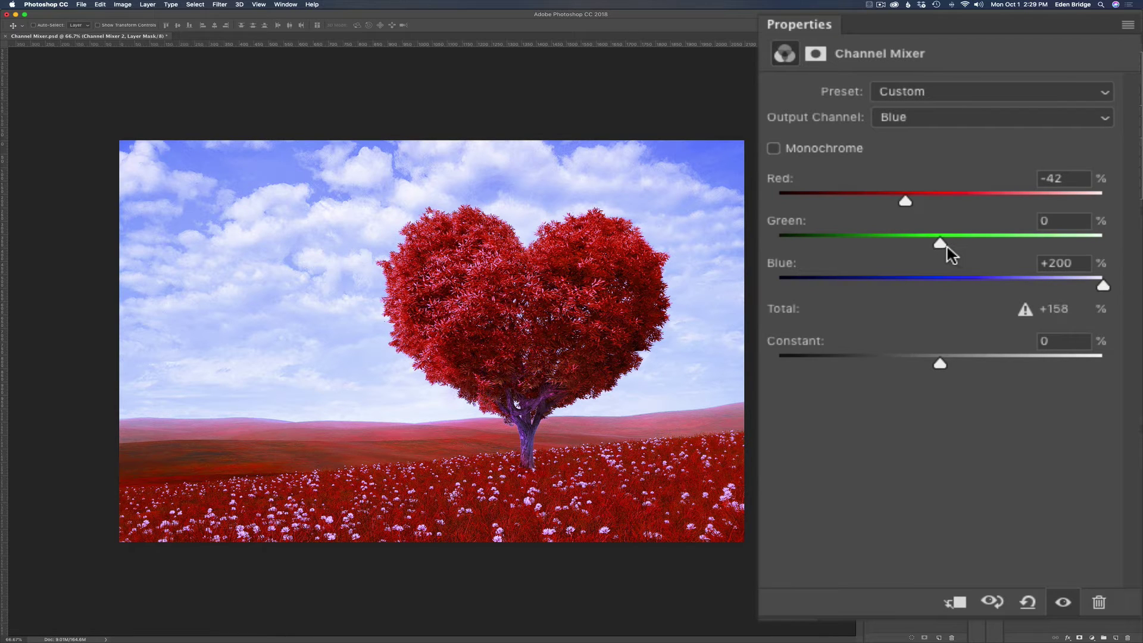
# - Set Green to -56% in the Blue output channel, and compare the photo with the adjustment hidden and shown
pyautogui.moveTo(934, 238); pyautogui.dragTo(899, 236)
pyautogui.moveTo(895, 242); pyautogui.dragTo(903, 244)
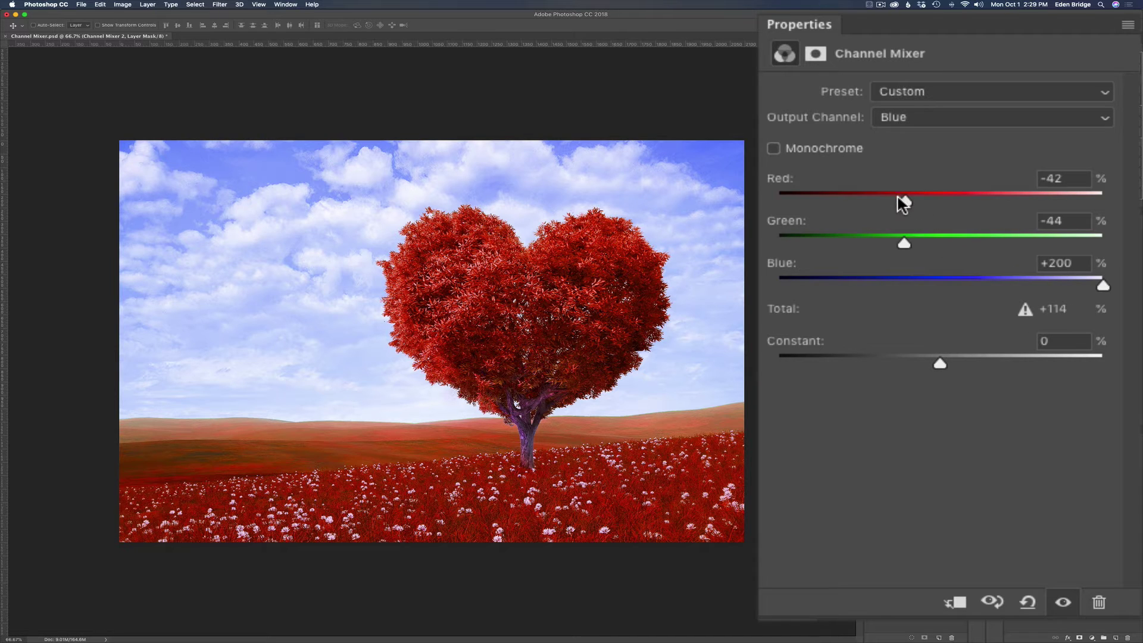
pyautogui.moveTo(899, 197); pyautogui.dragTo(902, 197)
pyautogui.moveTo(901, 238); pyautogui.dragTo(893, 238)
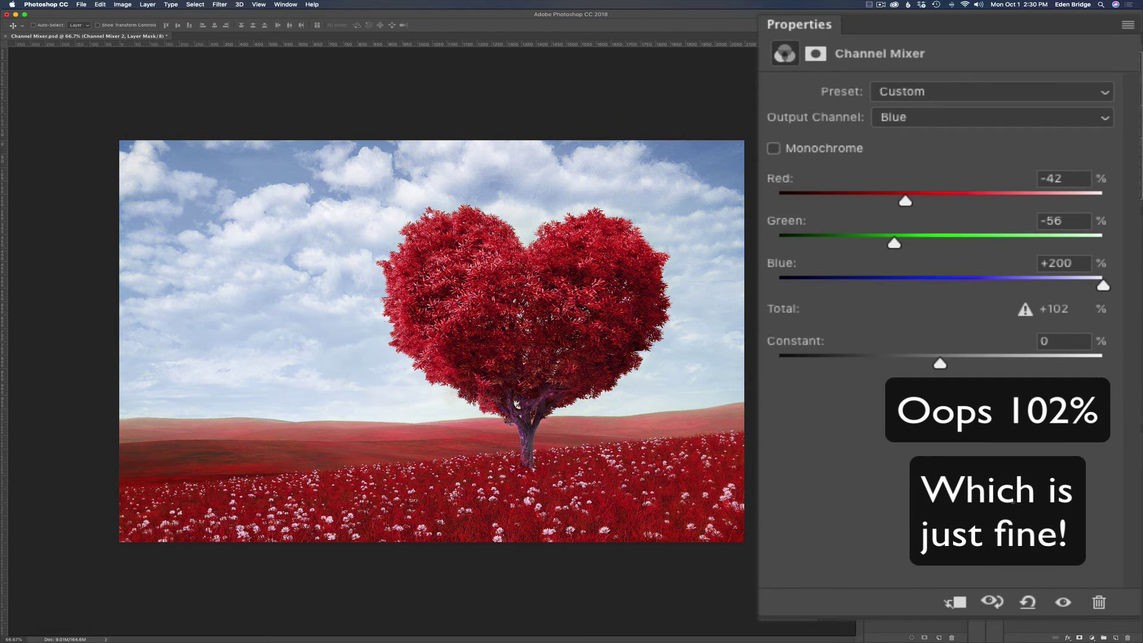
pyautogui.press('super+comma')
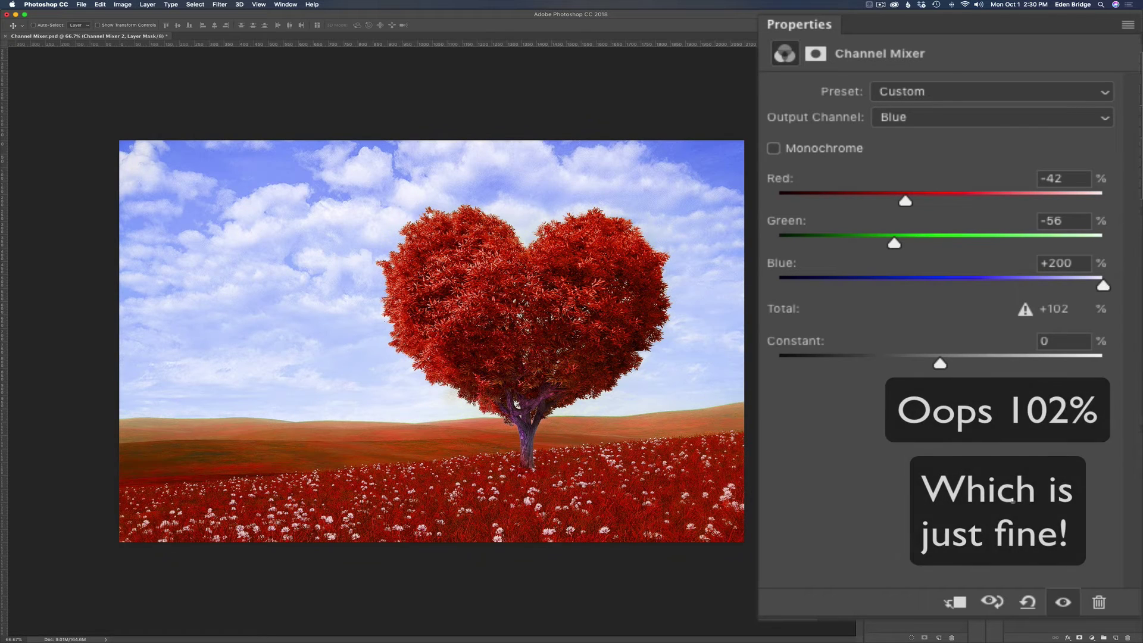
pyautogui.press('super+comma')
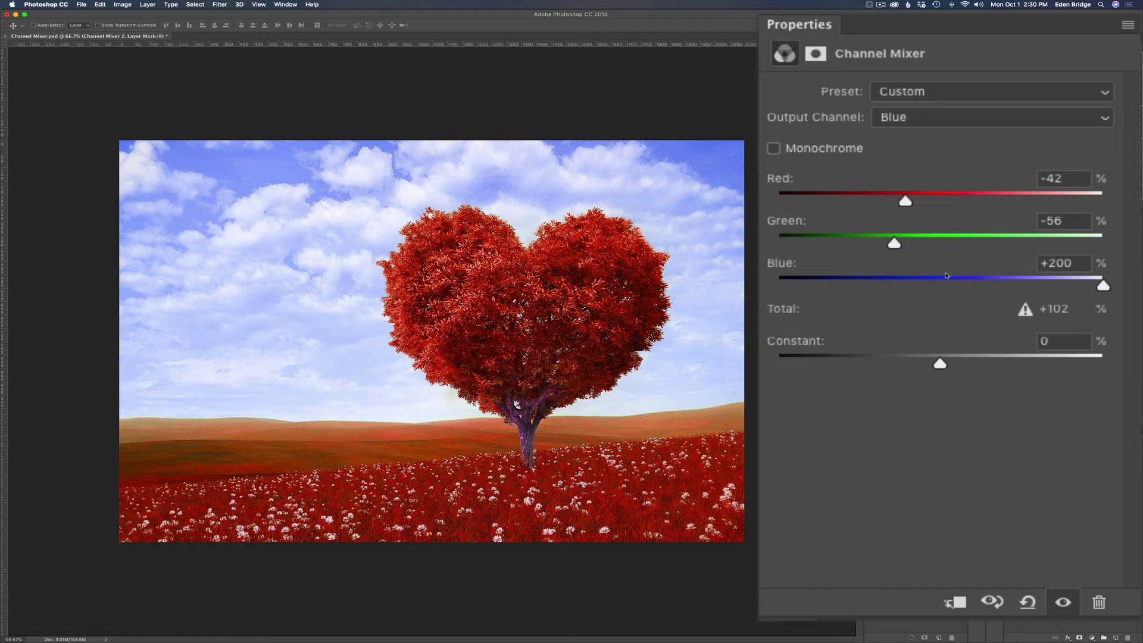
# - Switch the output channel to Red, and set Red to +123% and Blue to -15%
pyautogui.click(1029, 115)
pyautogui.click(1012, 80)
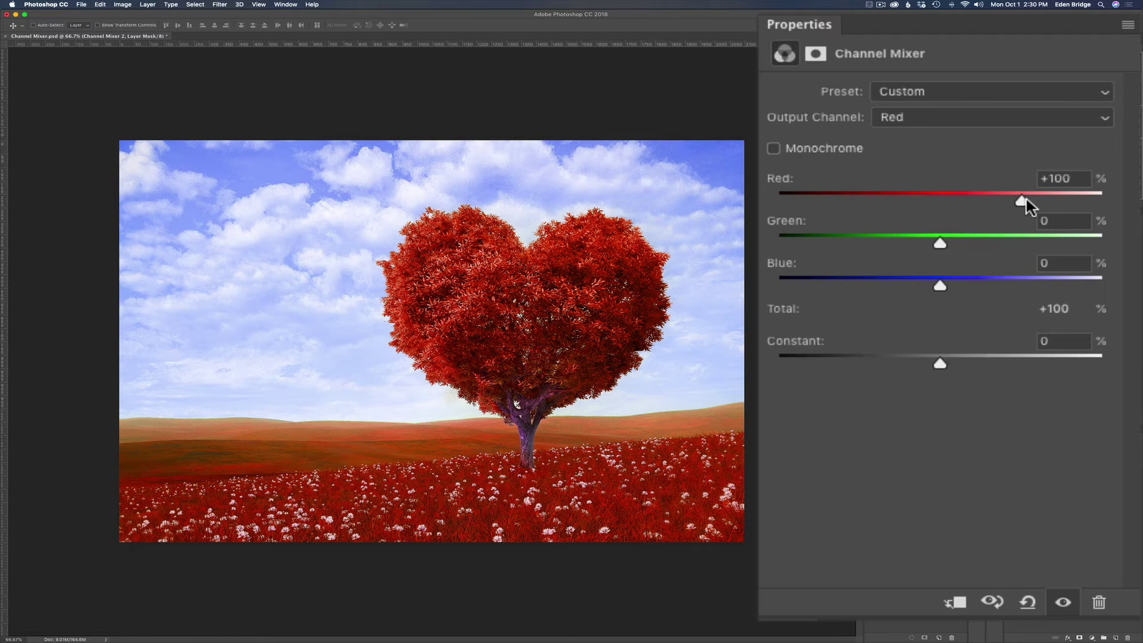
pyautogui.moveTo(1022, 203)
pyautogui.mouseDown()
pyautogui.moveTo(1052, 207)
pyautogui.moveTo(1039, 206)
pyautogui.mouseUp()
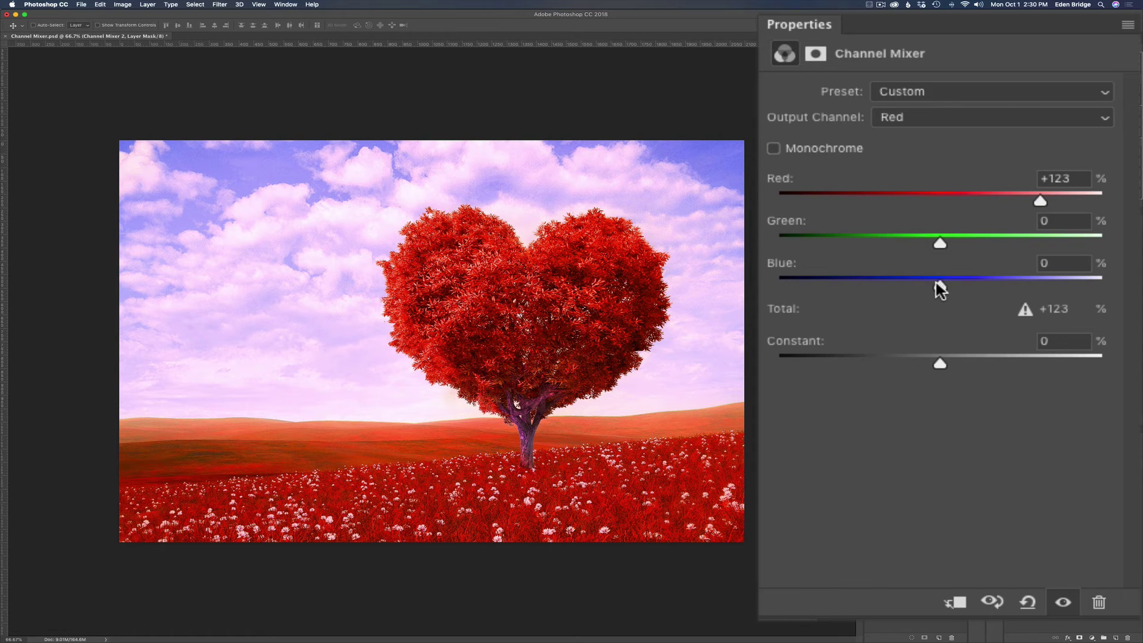
pyautogui.moveTo(937, 285)
pyautogui.mouseDown()
pyautogui.moveTo(911, 288)
pyautogui.moveTo(927, 289)
pyautogui.mouseUp()
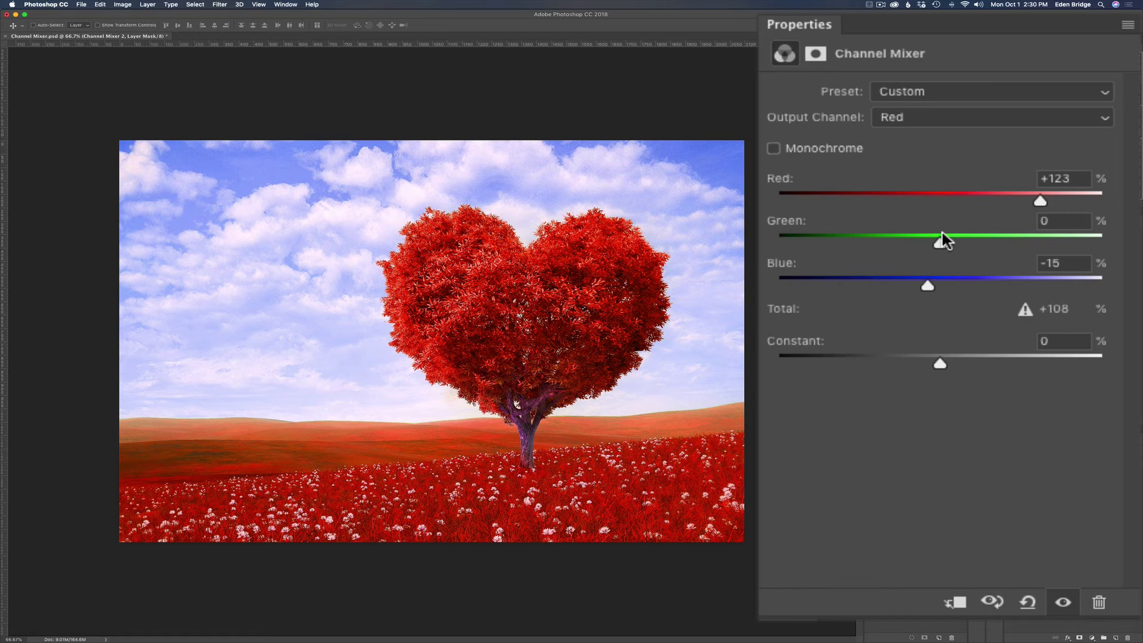
# - Set Green and Blue to -11% in the Red output channel, and compare the photo with the Channel Mixer 2 layer hidden and shown
pyautogui.moveTo(935, 244)
pyautogui.mouseDown()
pyautogui.moveTo(955, 245)
pyautogui.moveTo(930, 244)
pyautogui.mouseUp()
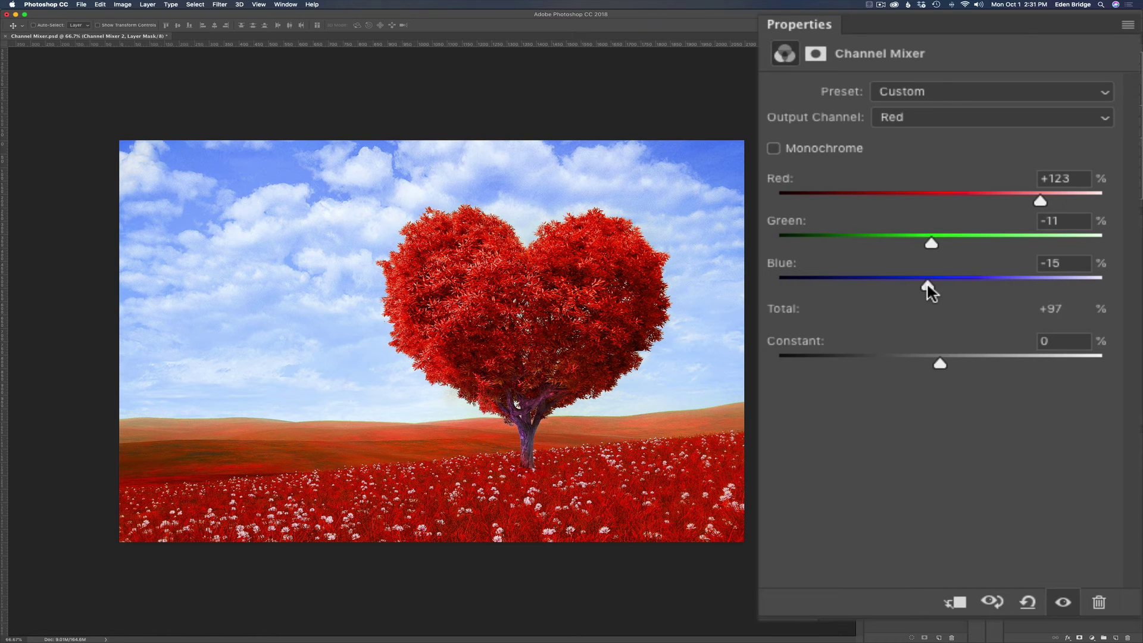
pyautogui.moveTo(927, 292); pyautogui.dragTo(931, 293)
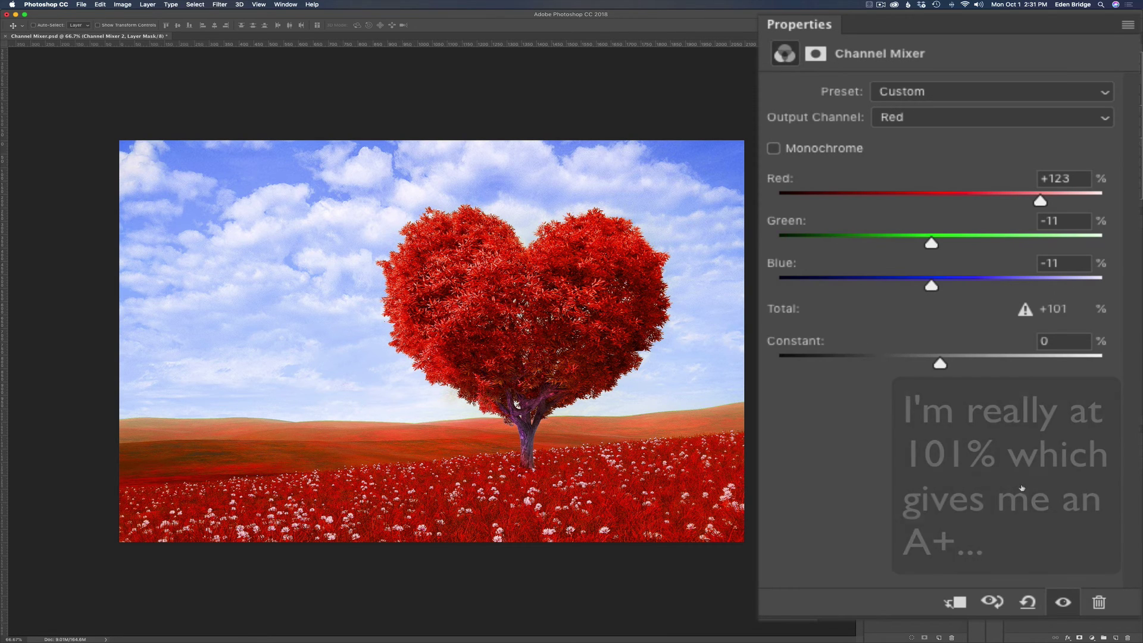
pyautogui.click(1011, 501)
pyautogui.click(1011, 502)
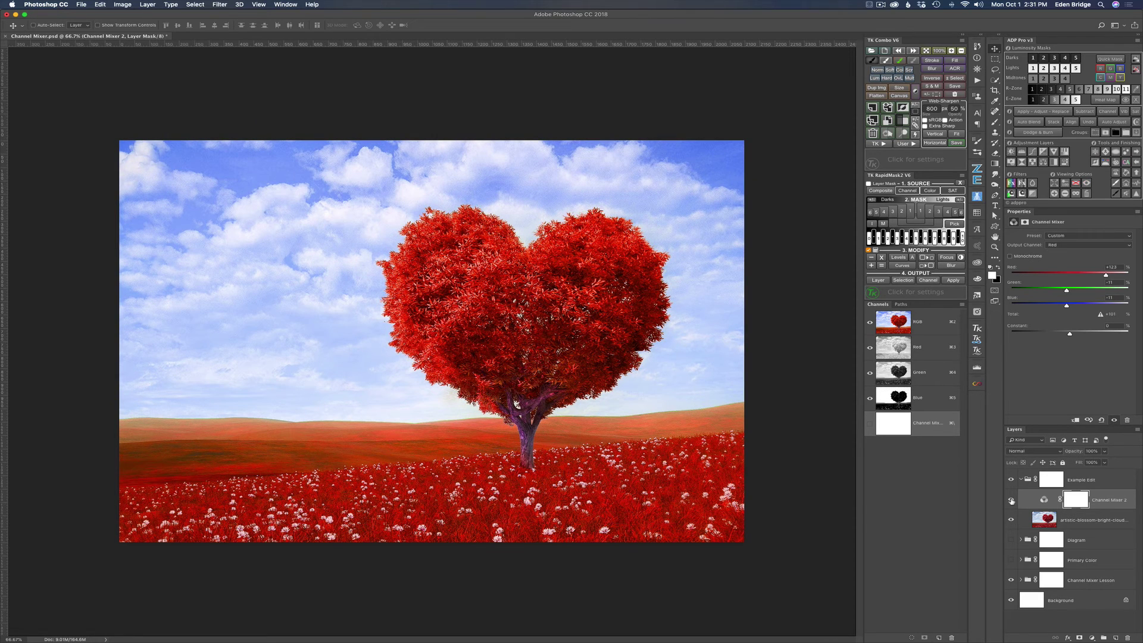